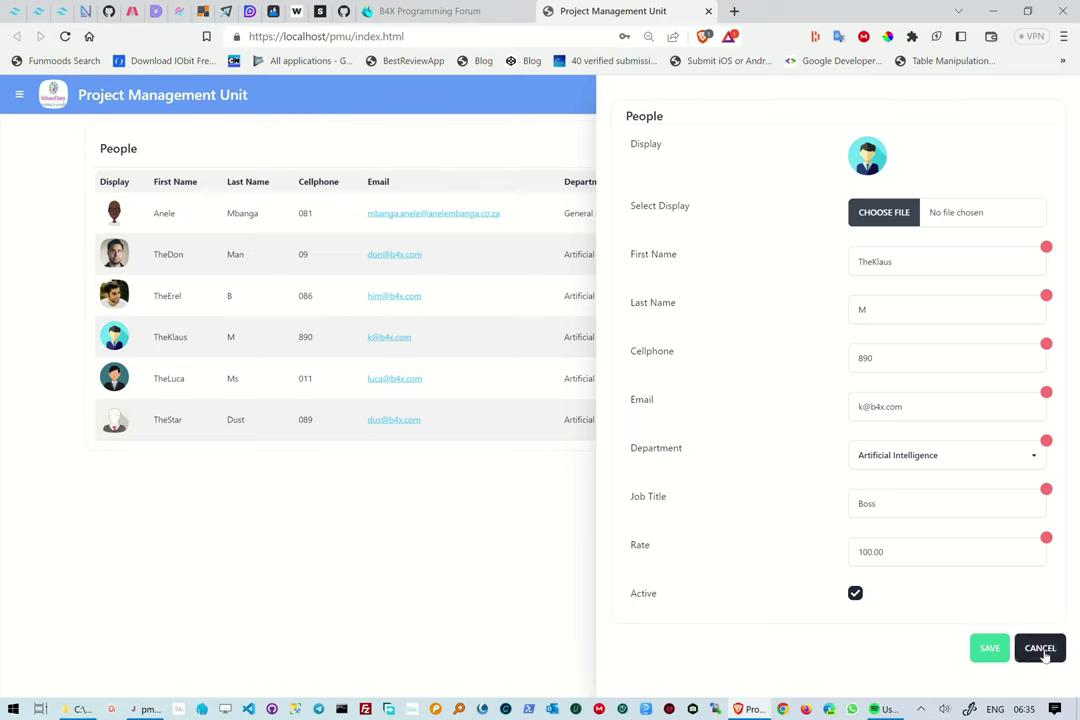
# Close the open person record without saving and display the Event Categories list
pyautogui.click(1040, 650)
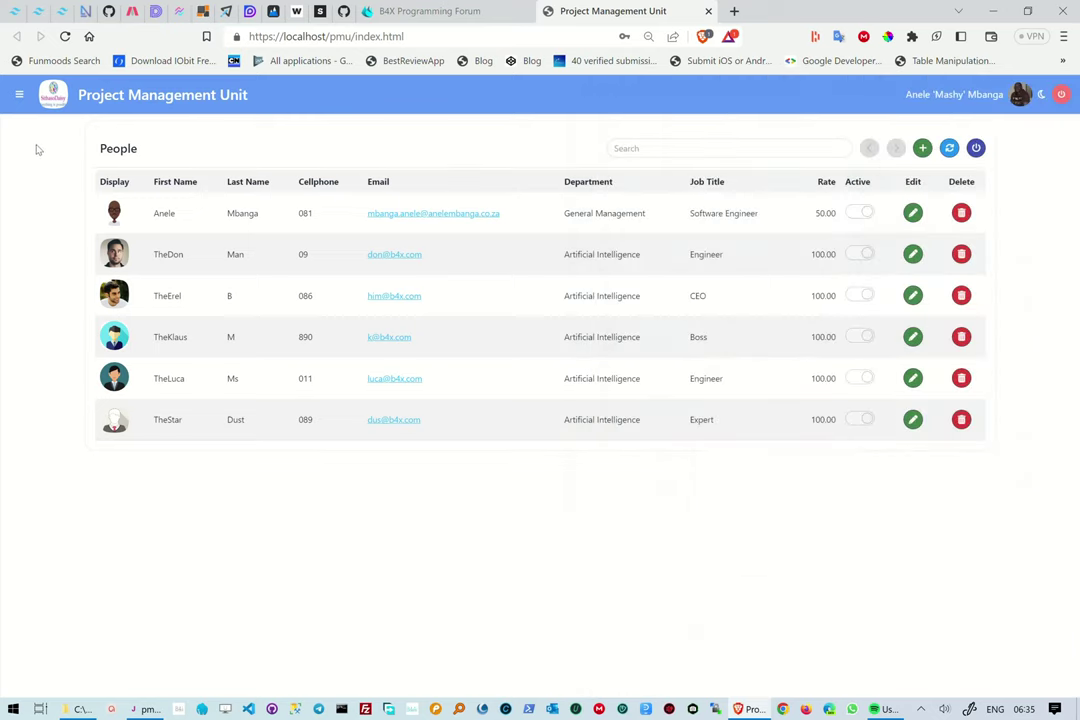
pyautogui.click(19, 95)
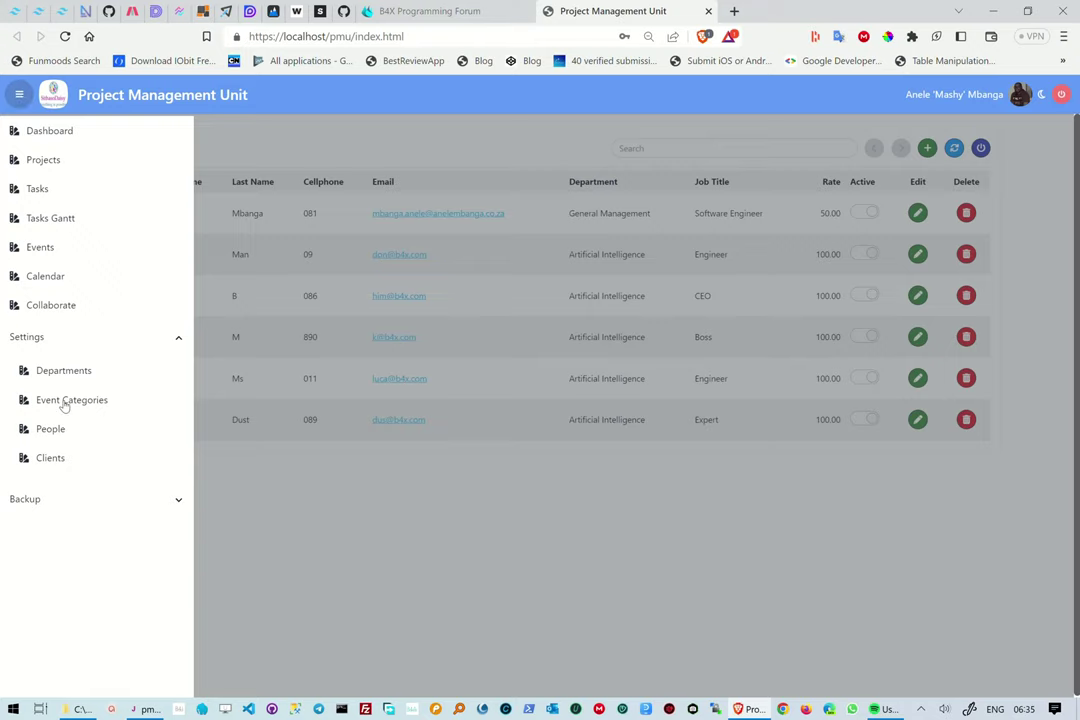
pyautogui.click(64, 402)
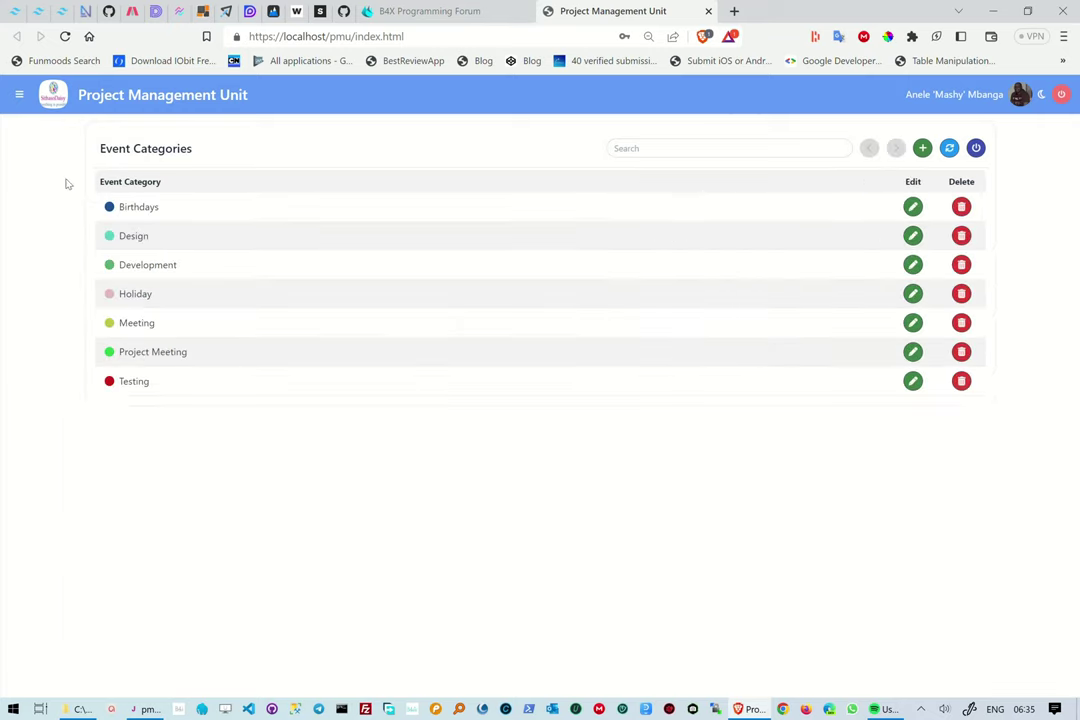
# Display the Departments list and view its blank new-department form, closing it without saving
pyautogui.click(19, 95)
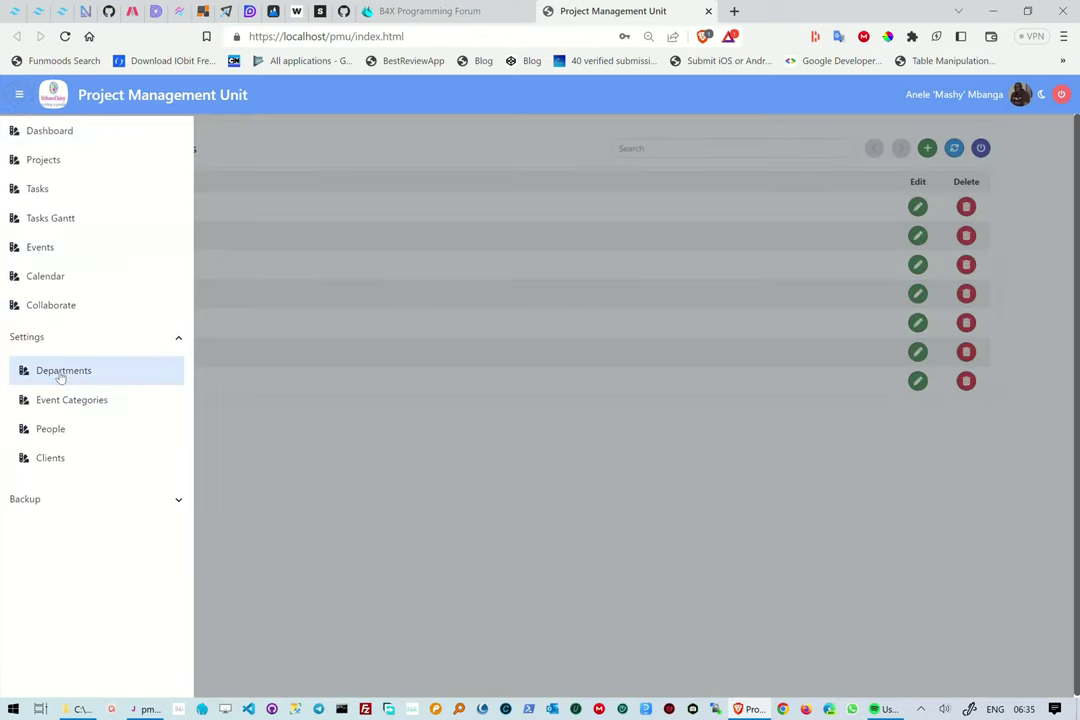
pyautogui.click(61, 372)
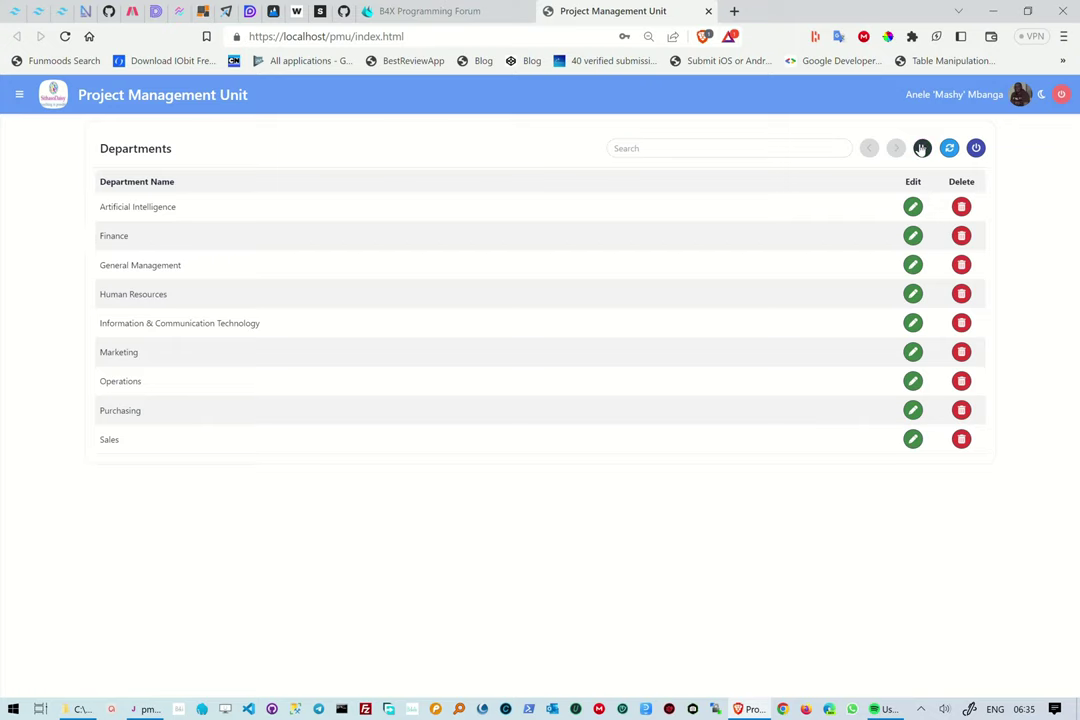
pyautogui.click(922, 148)
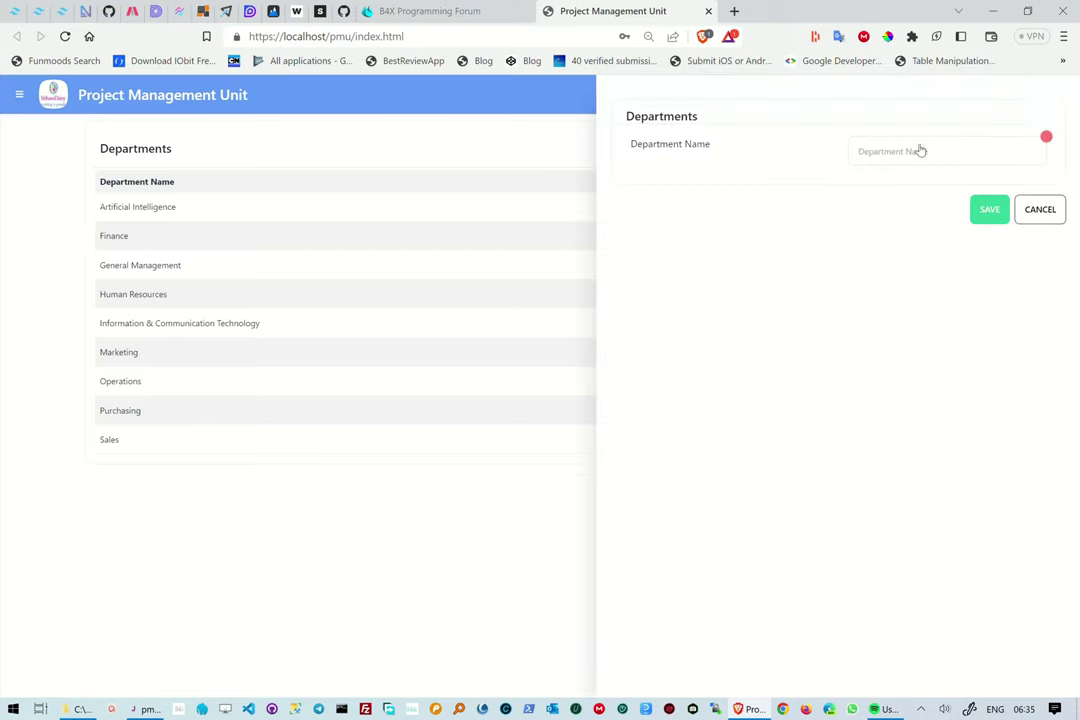
pyautogui.click(1046, 214)
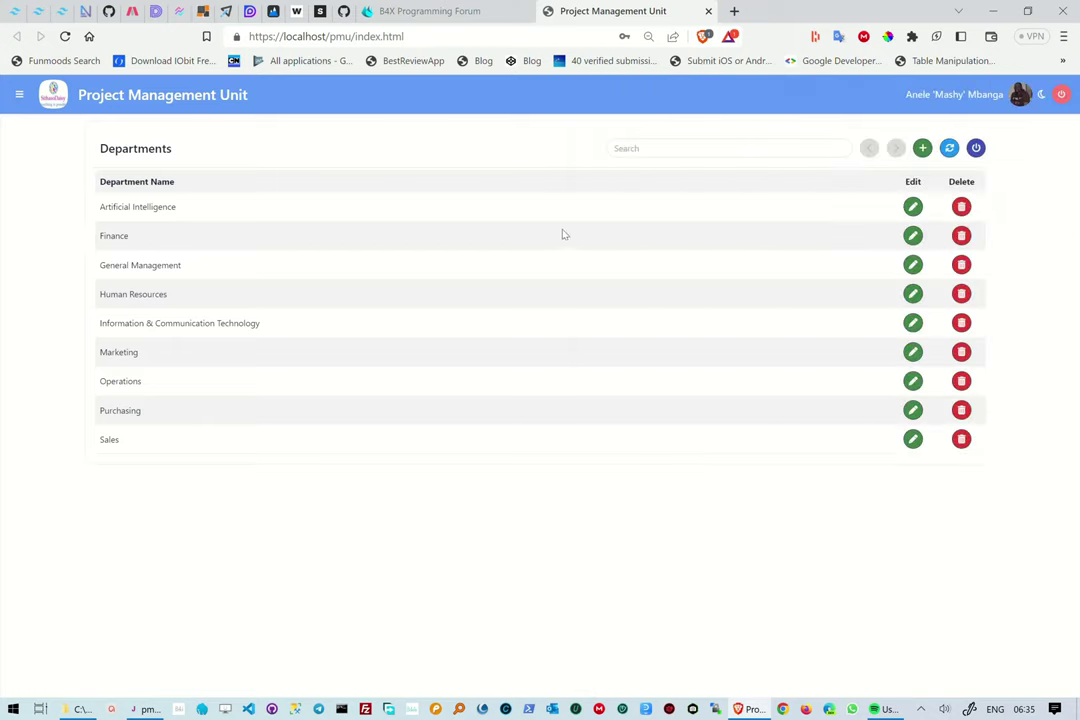
# Open the Collaborate page and show the message thread of the PMU WebApp project
pyautogui.click(19, 97)
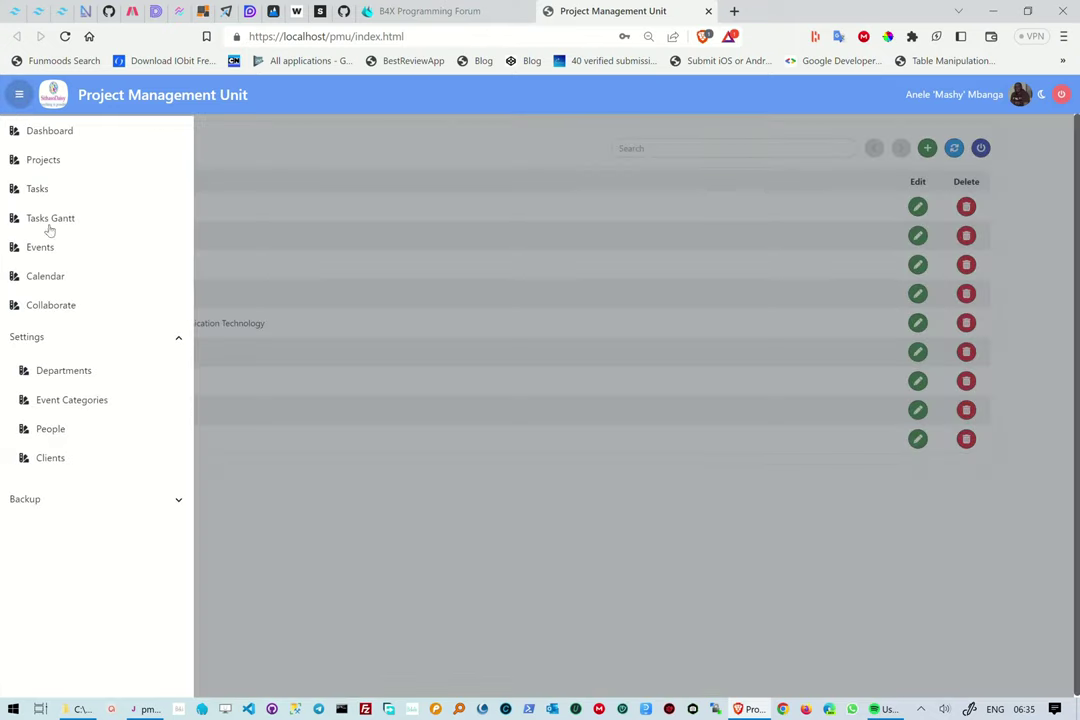
pyautogui.click(52, 306)
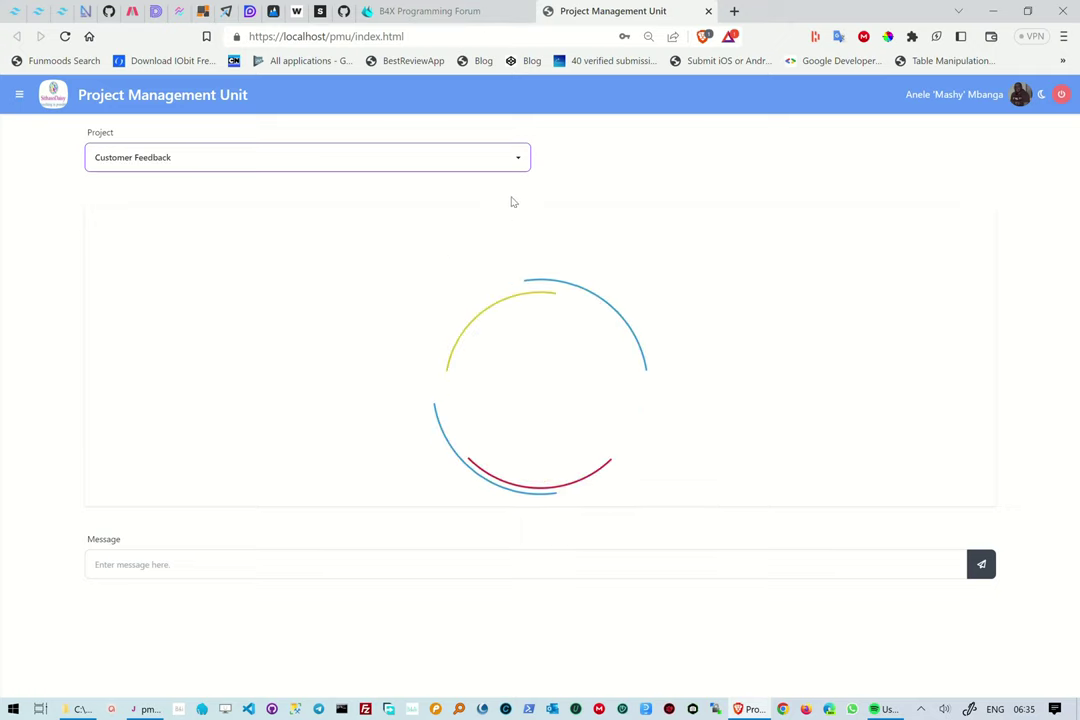
pyautogui.click(519, 165)
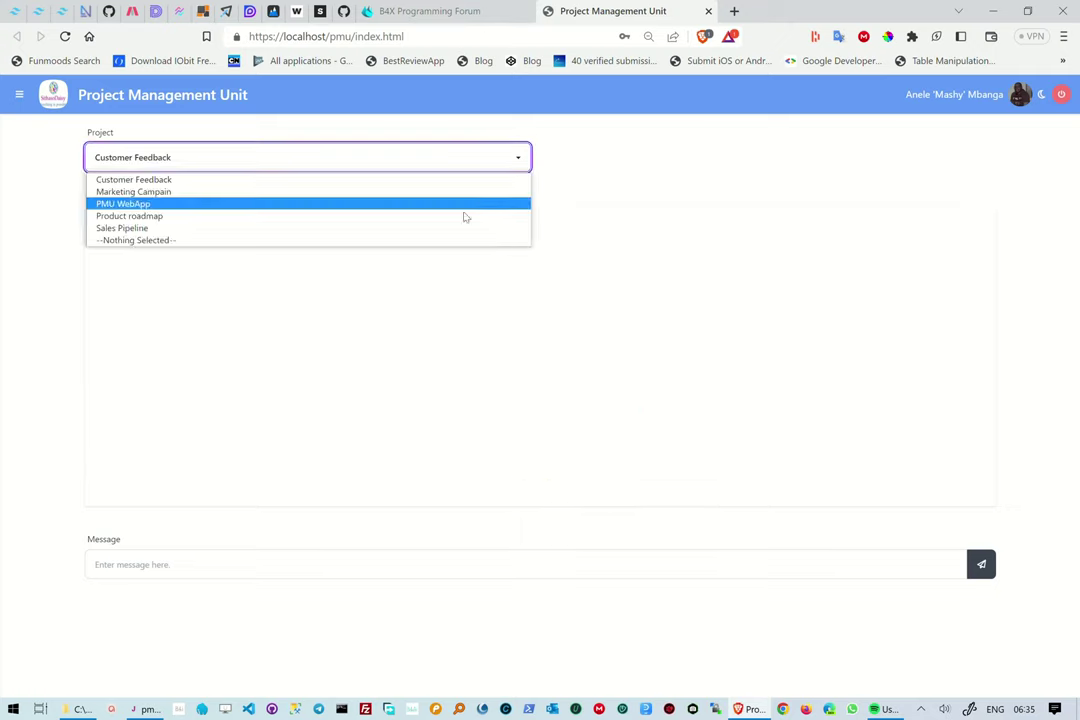
pyautogui.click(419, 212)
pyautogui.press('Down')
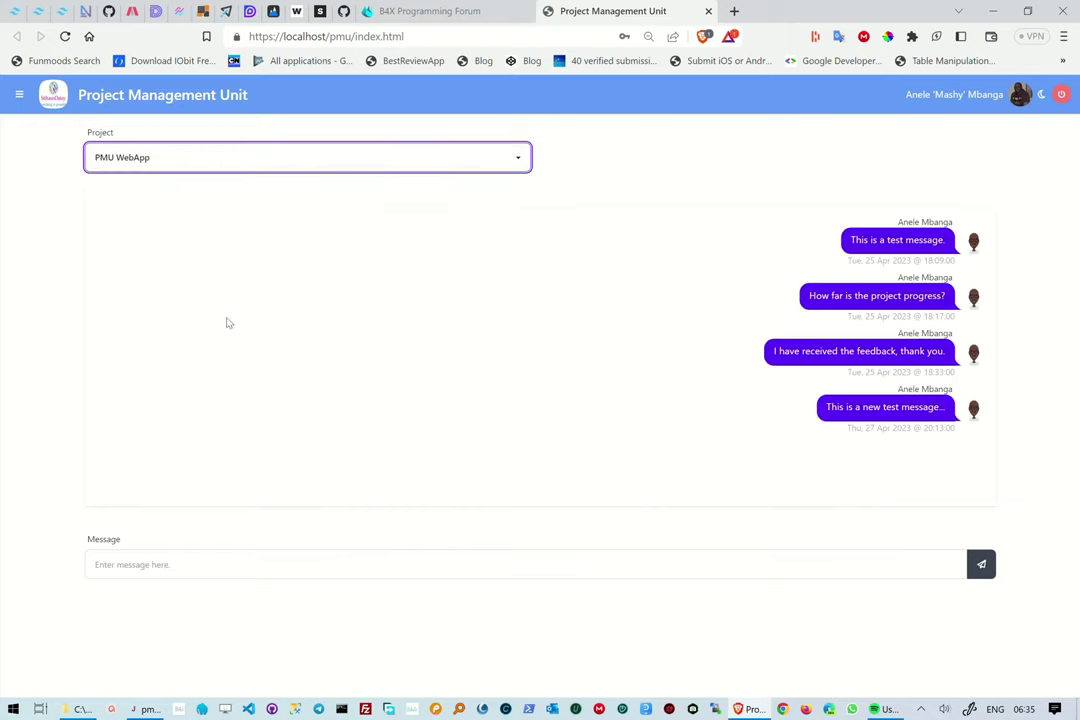
# Show the PMU WebApp project's calendar for April 2023 and view the Sales Pipeline Meeting's details, closing them without saving
pyautogui.click(19, 94)
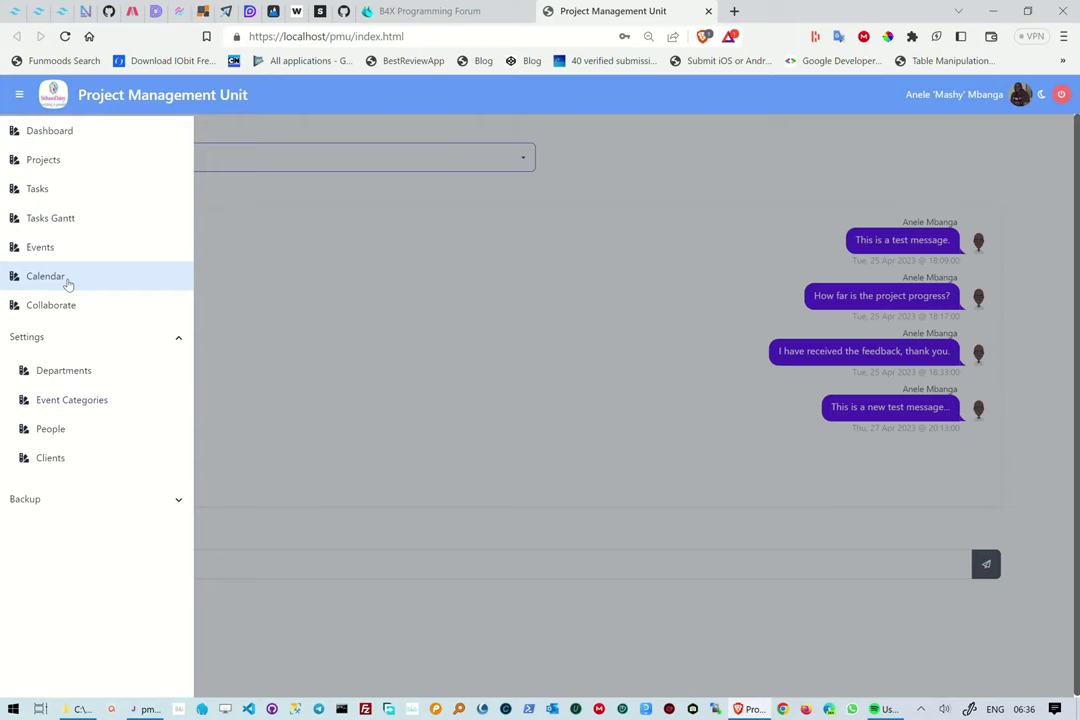
pyautogui.click(45, 276)
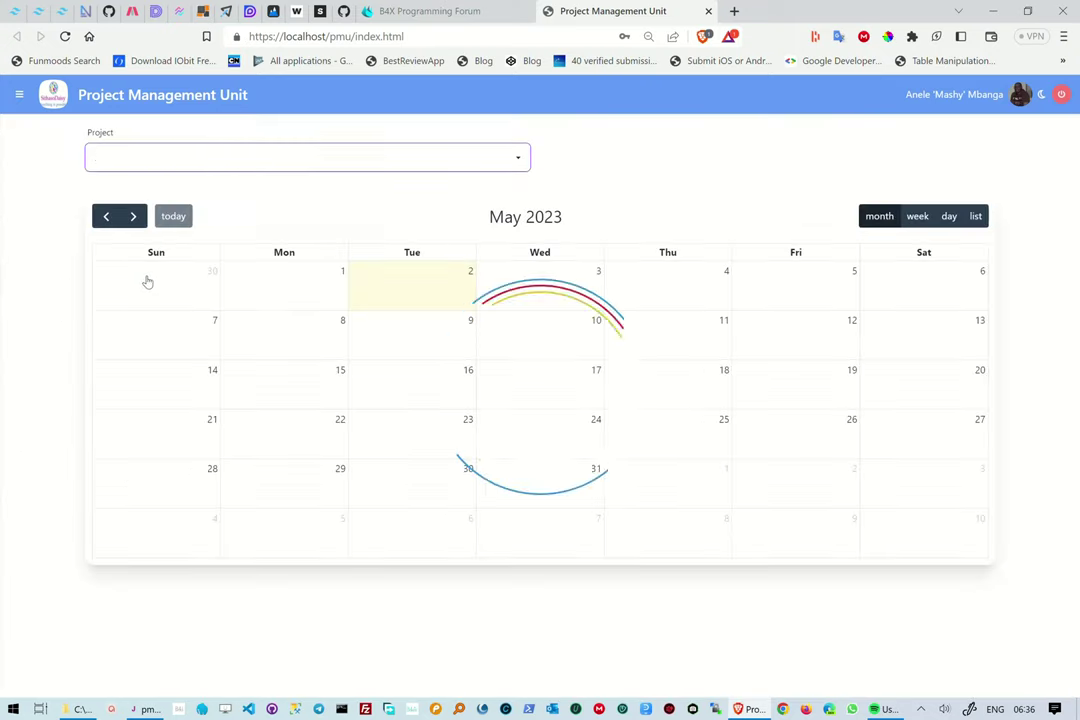
pyautogui.click(519, 163)
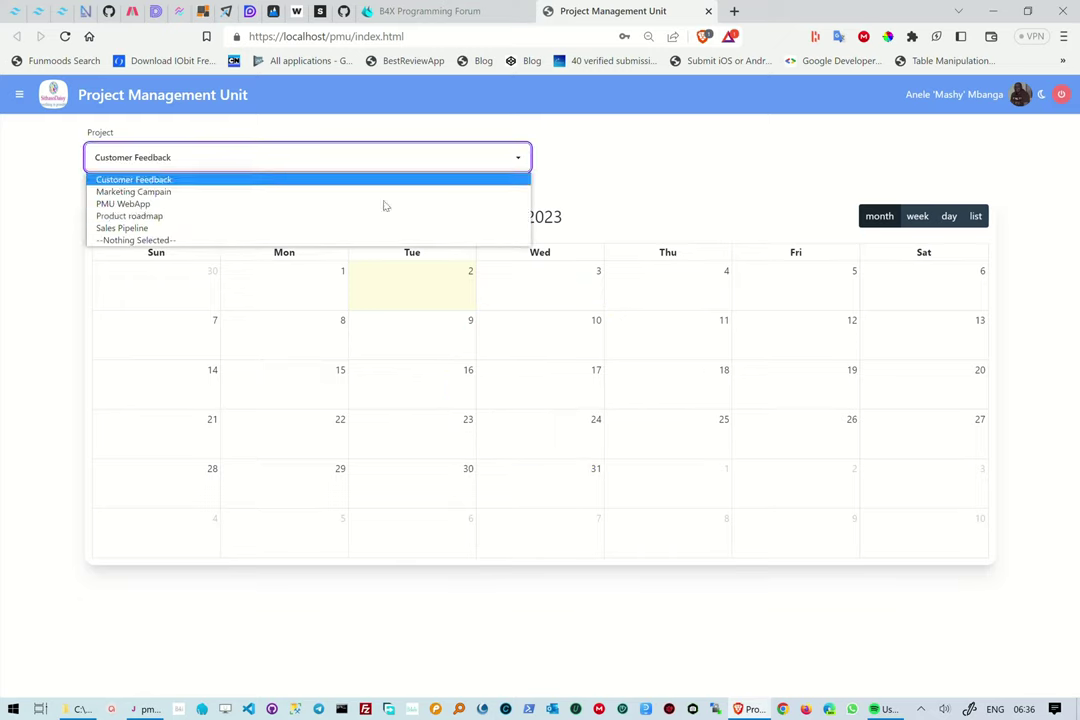
pyautogui.click(272, 204)
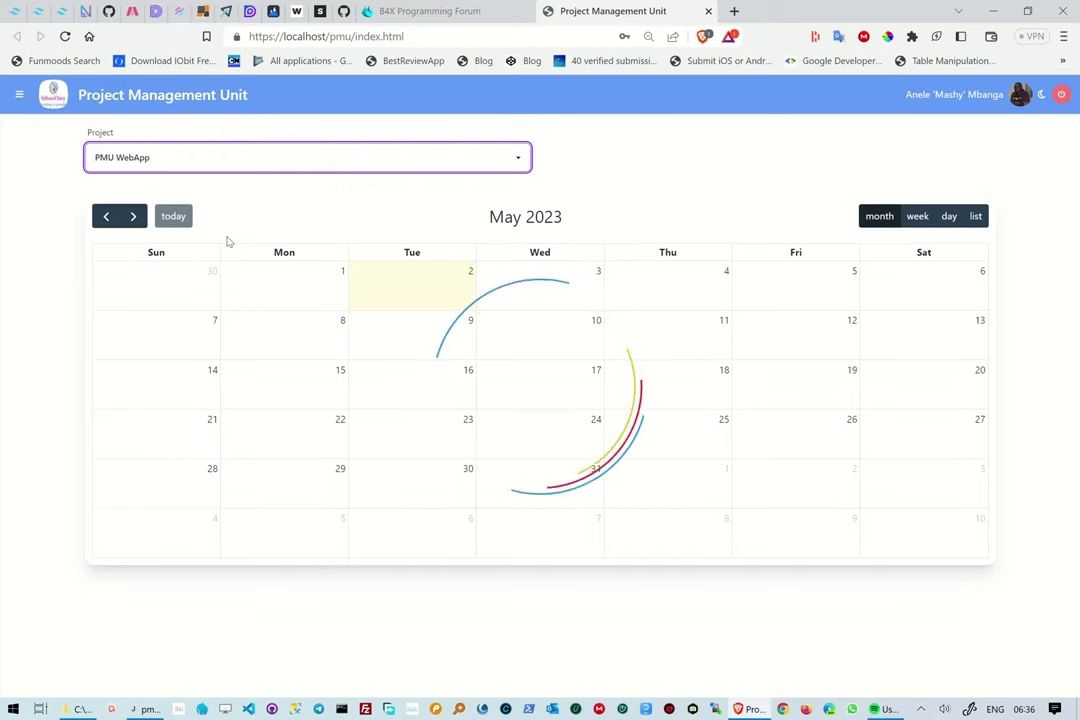
pyautogui.click(103, 219)
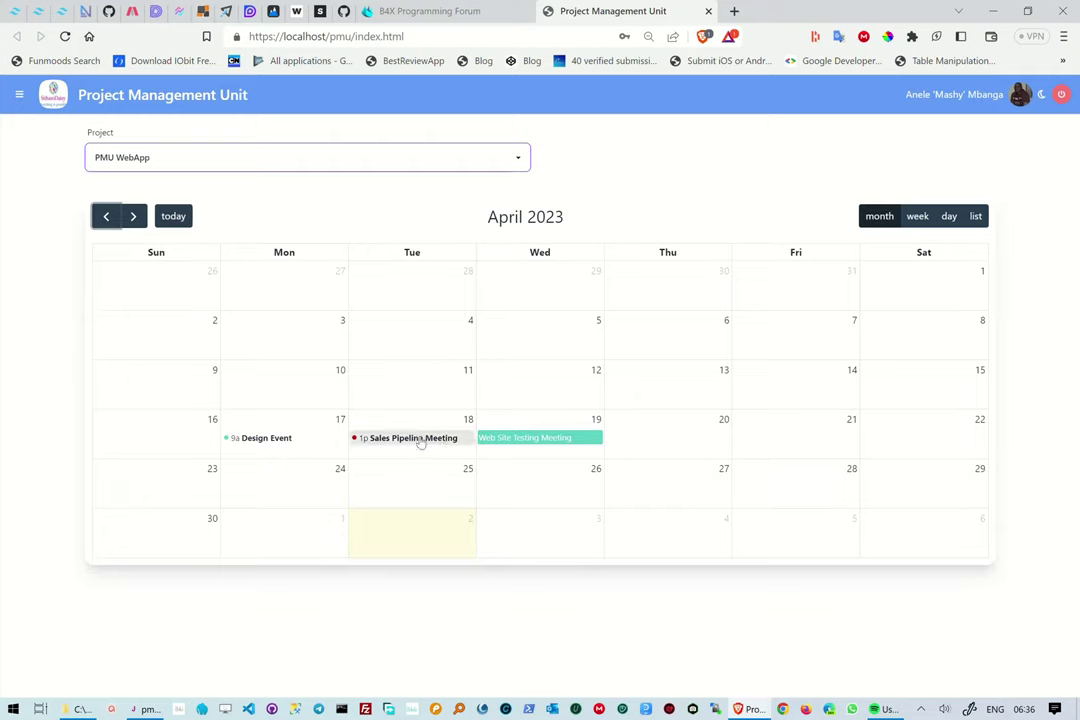
pyautogui.click(421, 442)
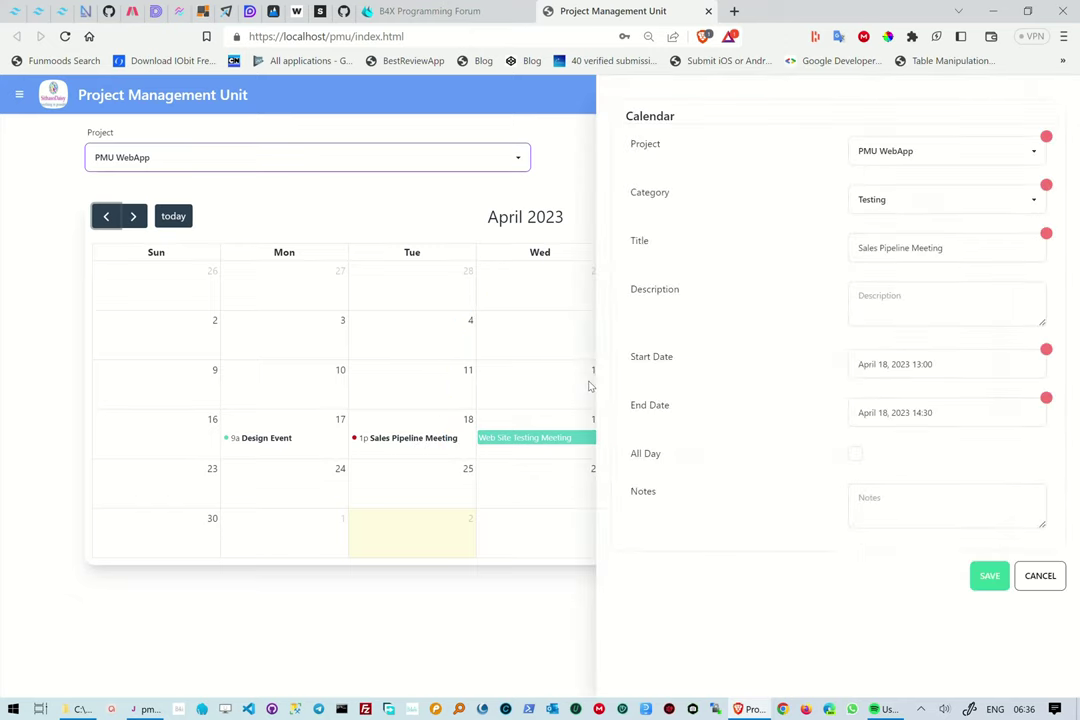
pyautogui.click(1040, 576)
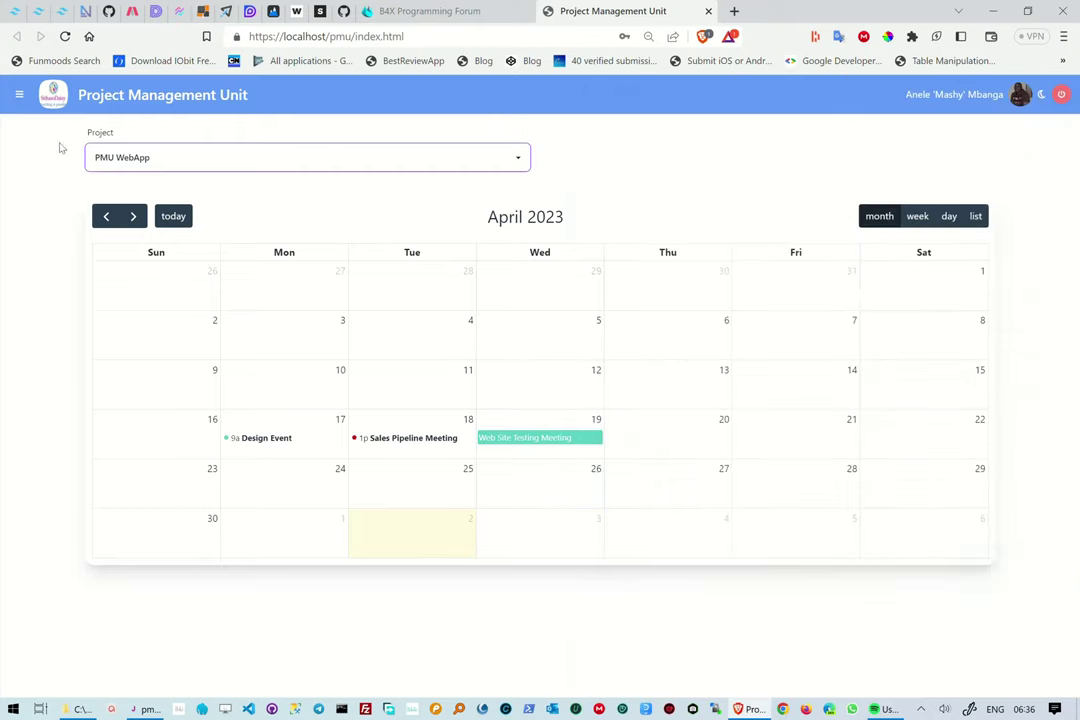
# List the PMU WebApp project's events and view the Design Event's details, closing them without saving
pyautogui.click(19, 98)
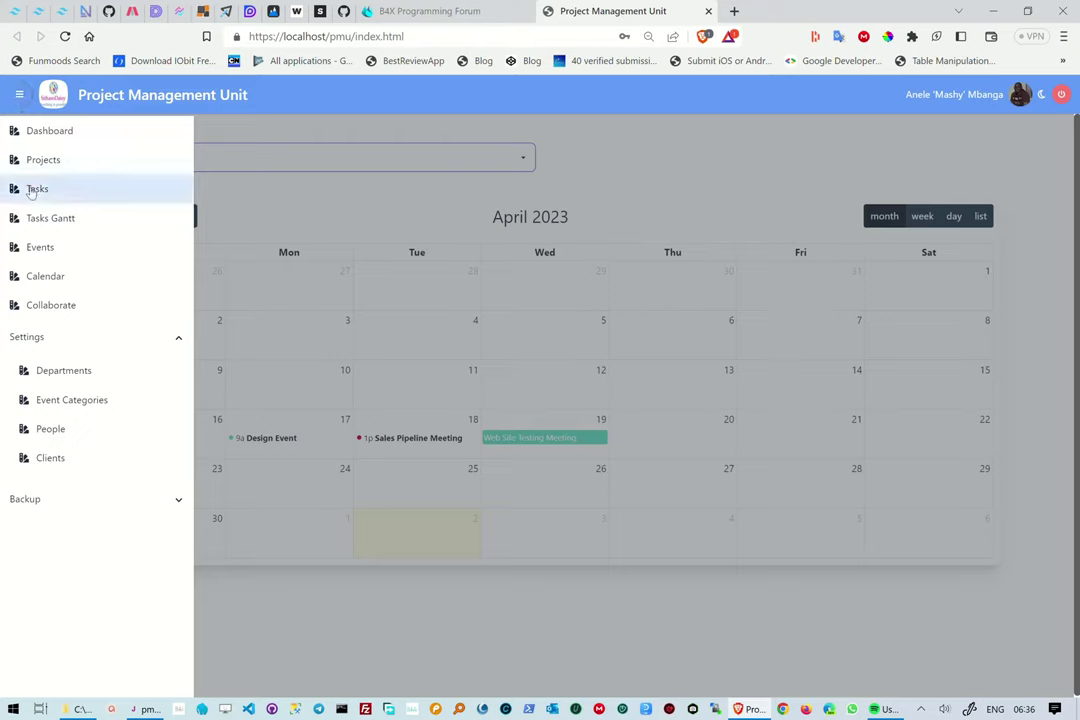
pyautogui.click(40, 249)
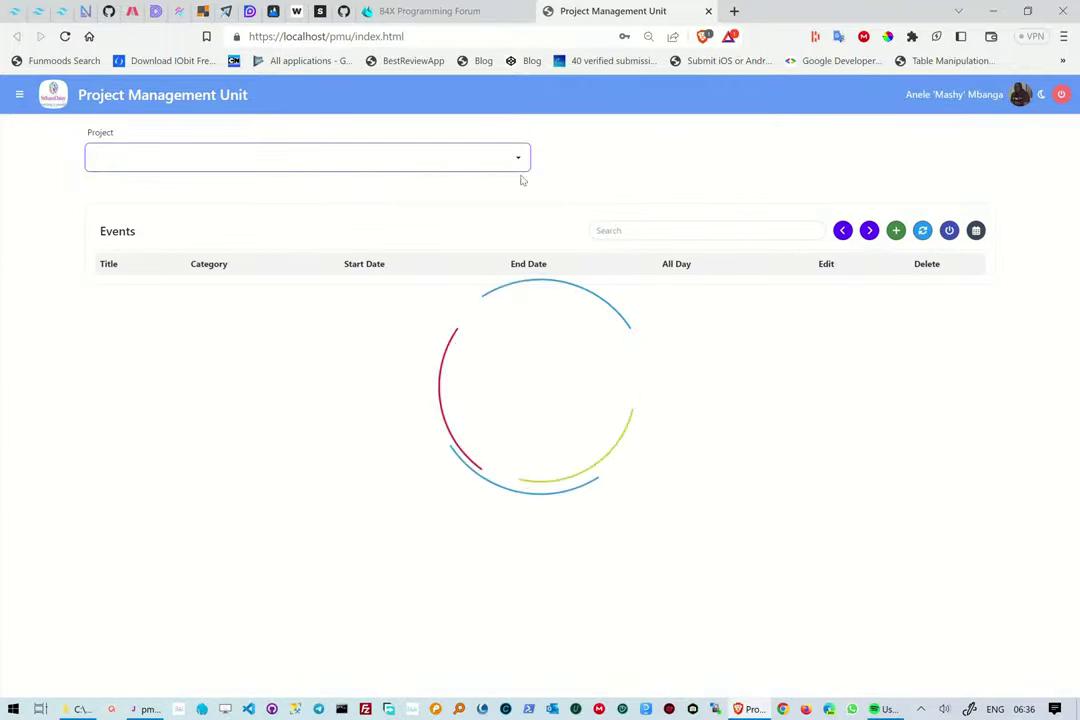
pyautogui.click(515, 170)
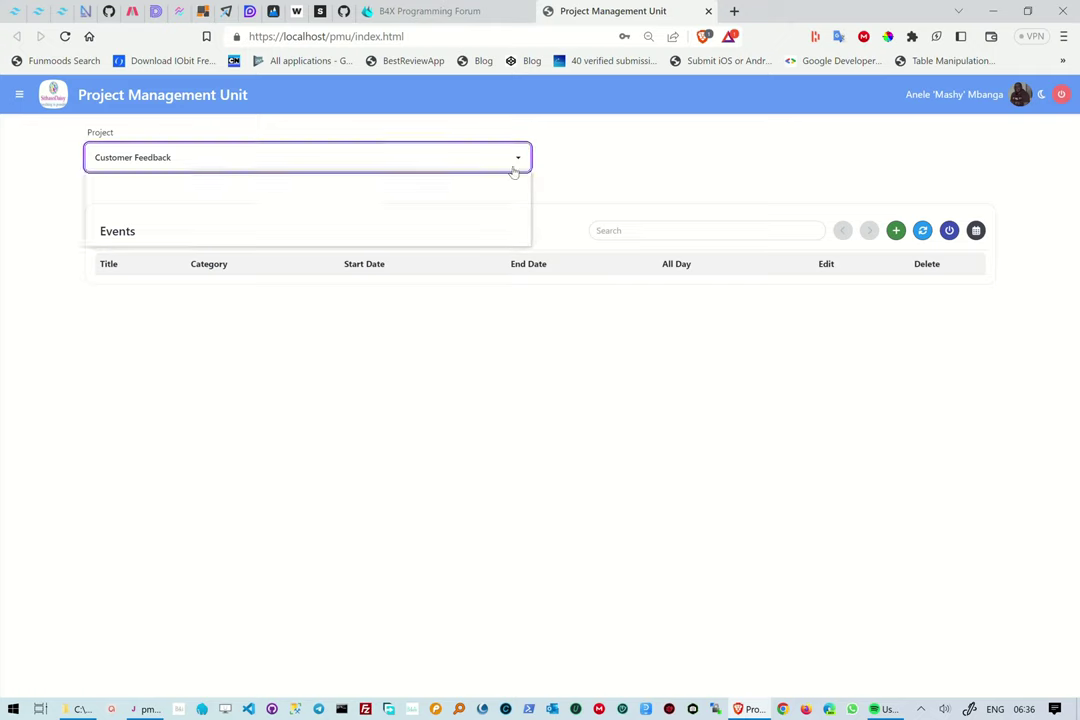
pyautogui.click(309, 203)
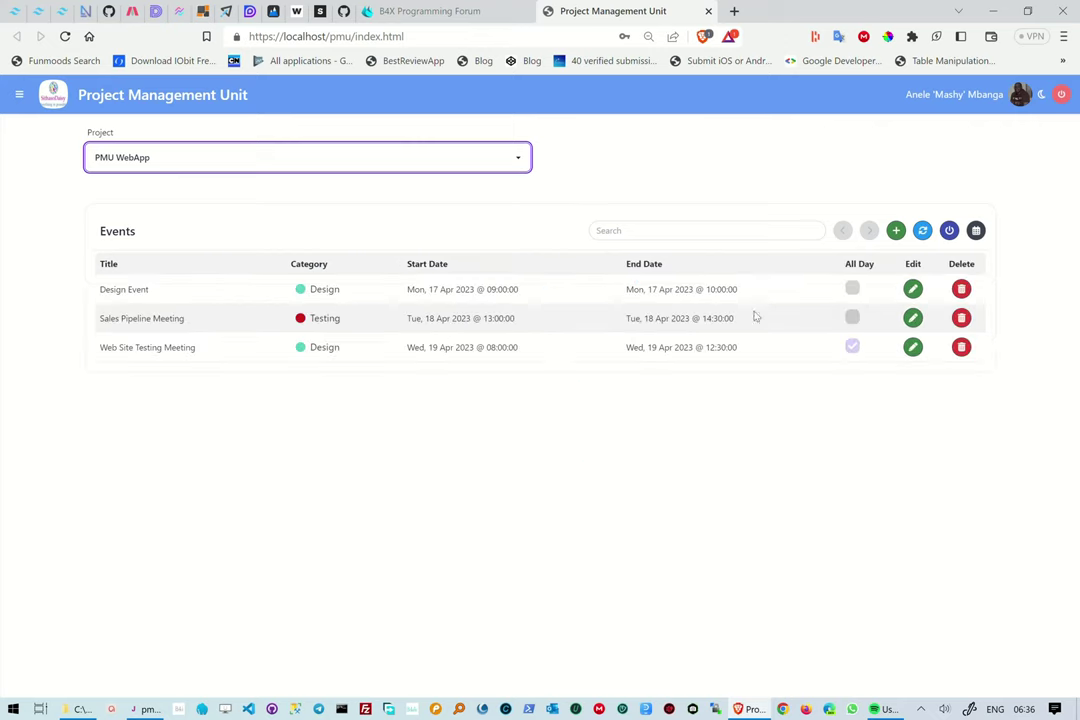
pyautogui.click(914, 296)
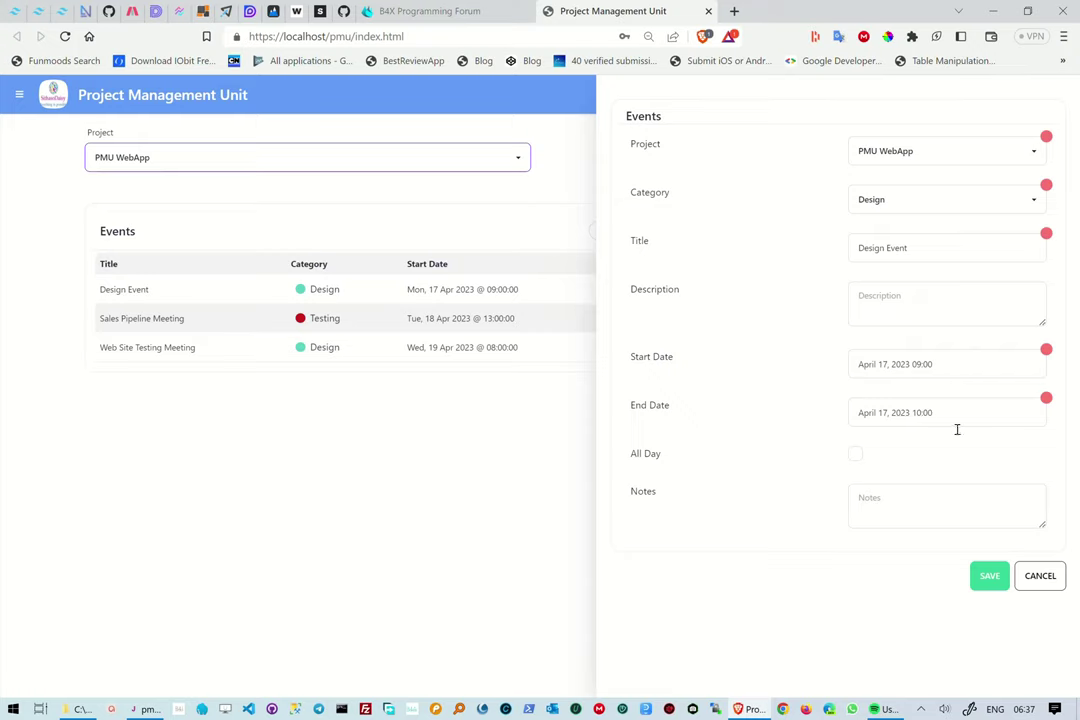
pyautogui.click(1042, 577)
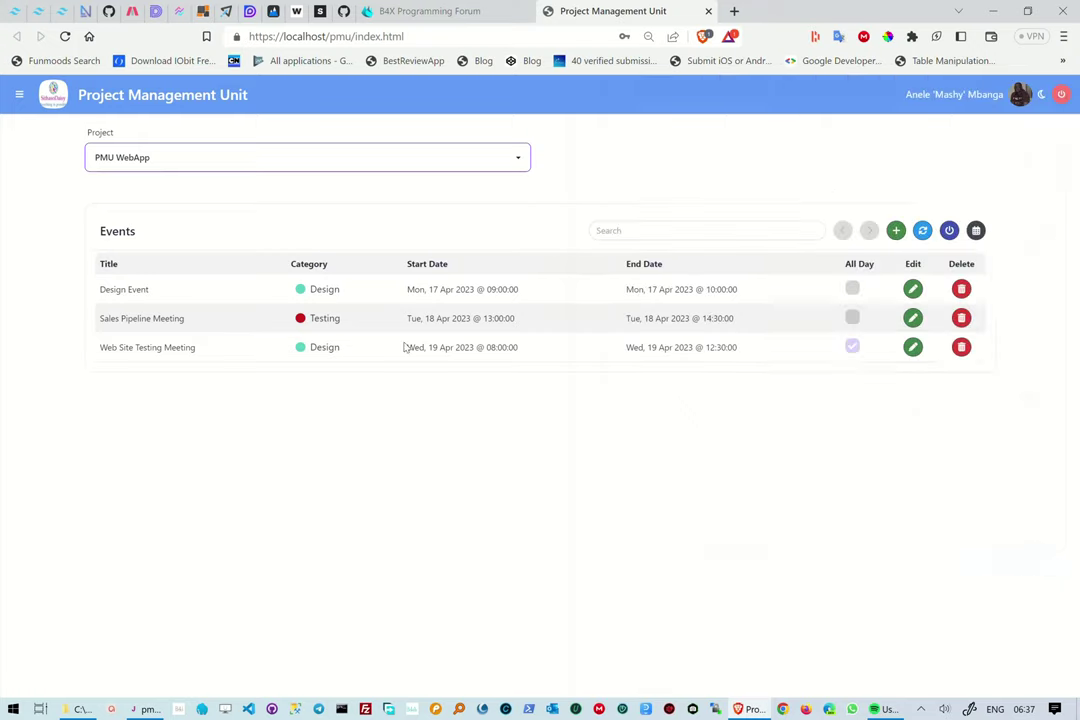
# Show the PMU WebApp project's Tasks Gantt chart in the Week and Month views, ending on the Day view
pyautogui.click(20, 97)
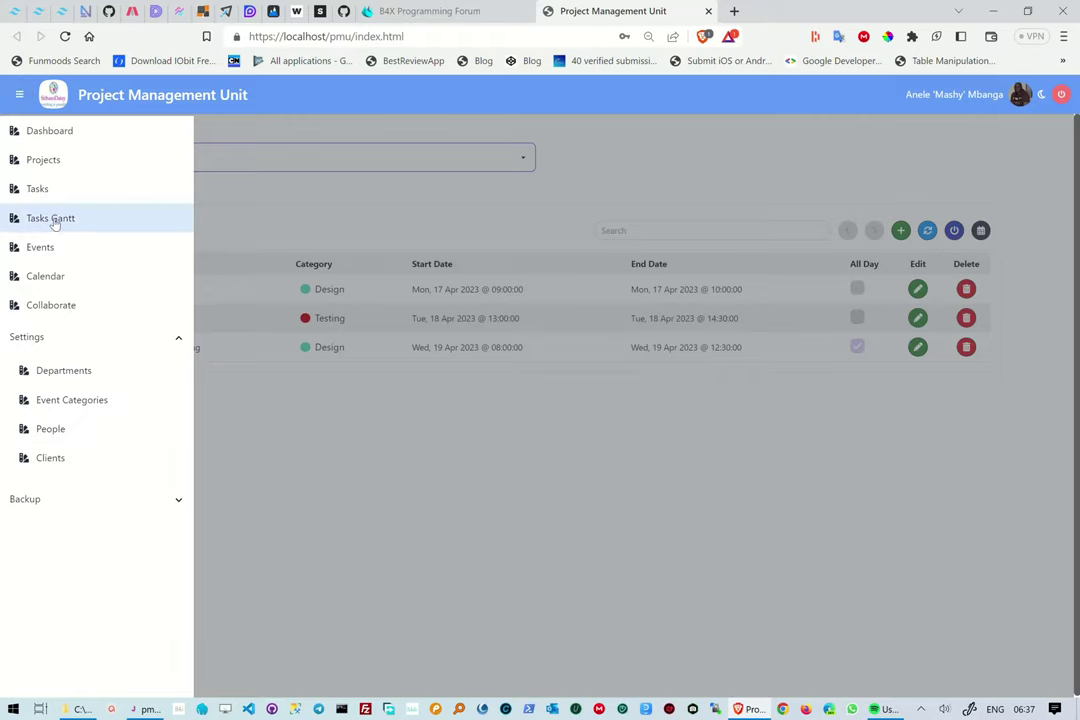
pyautogui.click(54, 222)
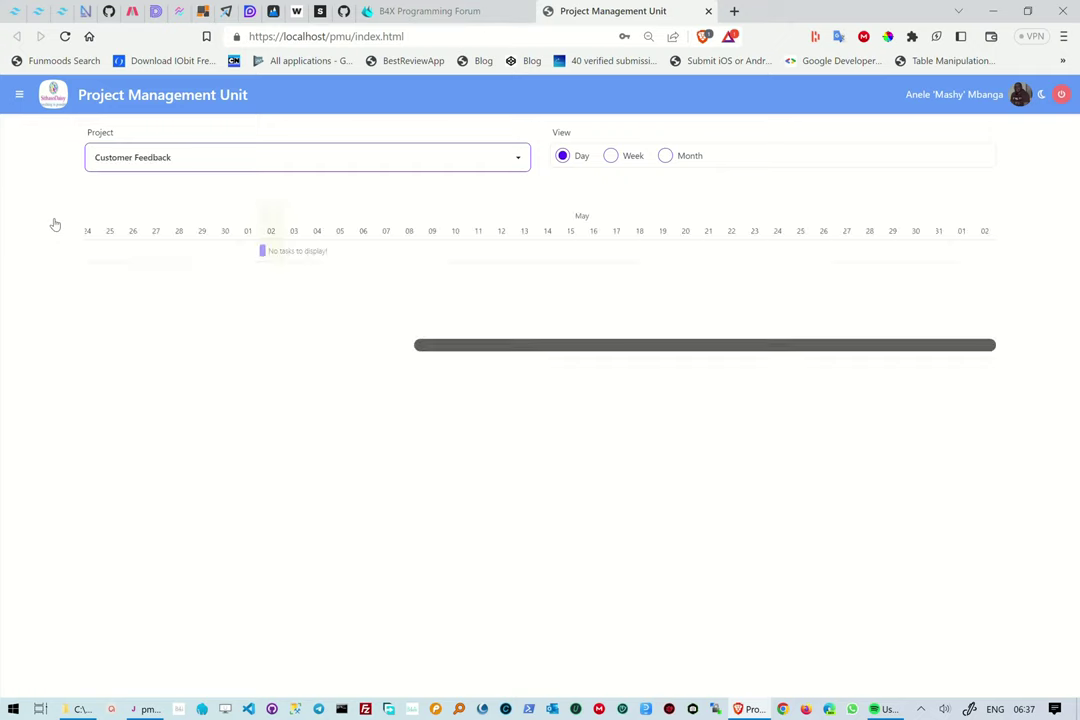
pyautogui.click(352, 171)
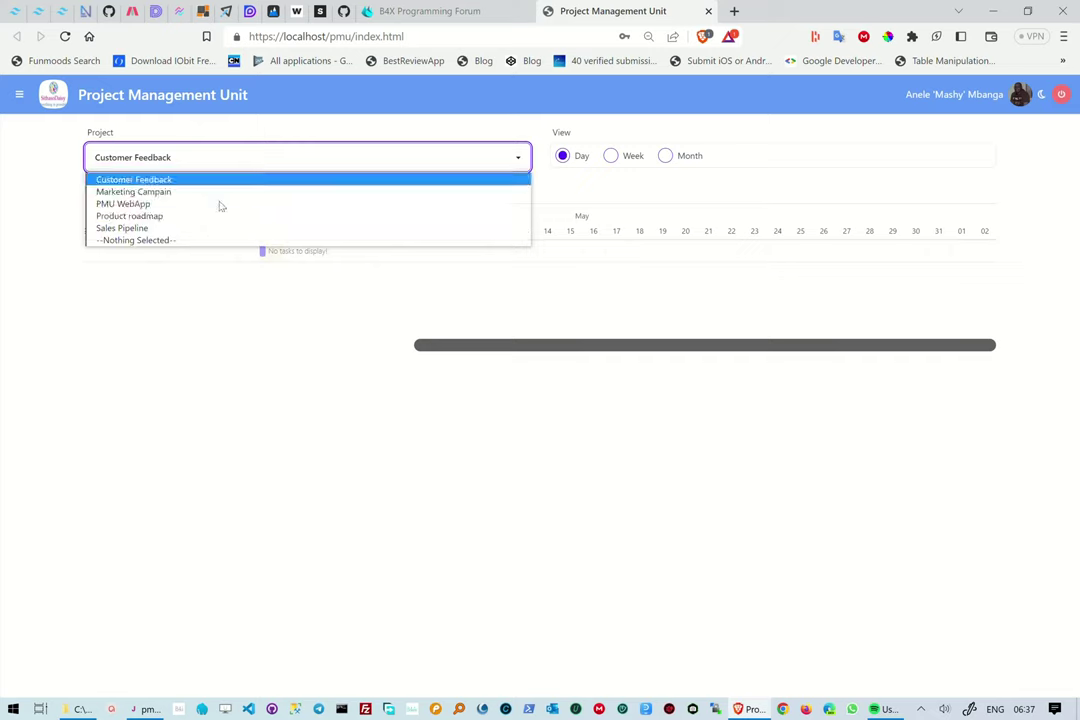
pyautogui.click(190, 204)
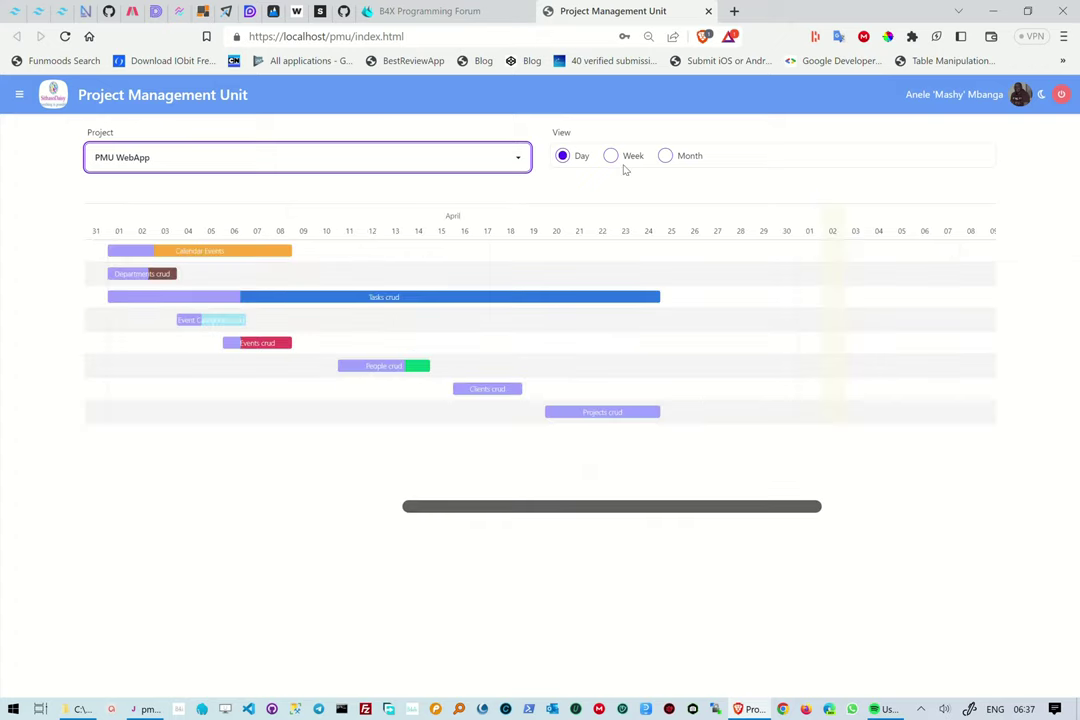
pyautogui.click(612, 158)
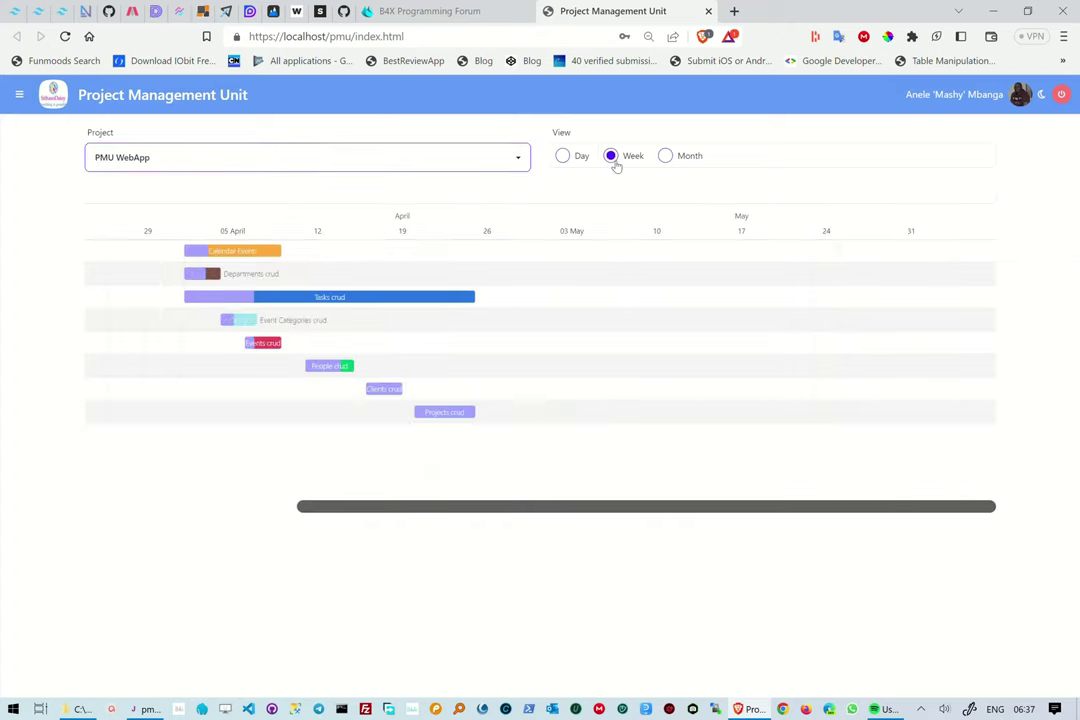
pyautogui.click(667, 157)
pyautogui.click(612, 157)
pyautogui.click(563, 157)
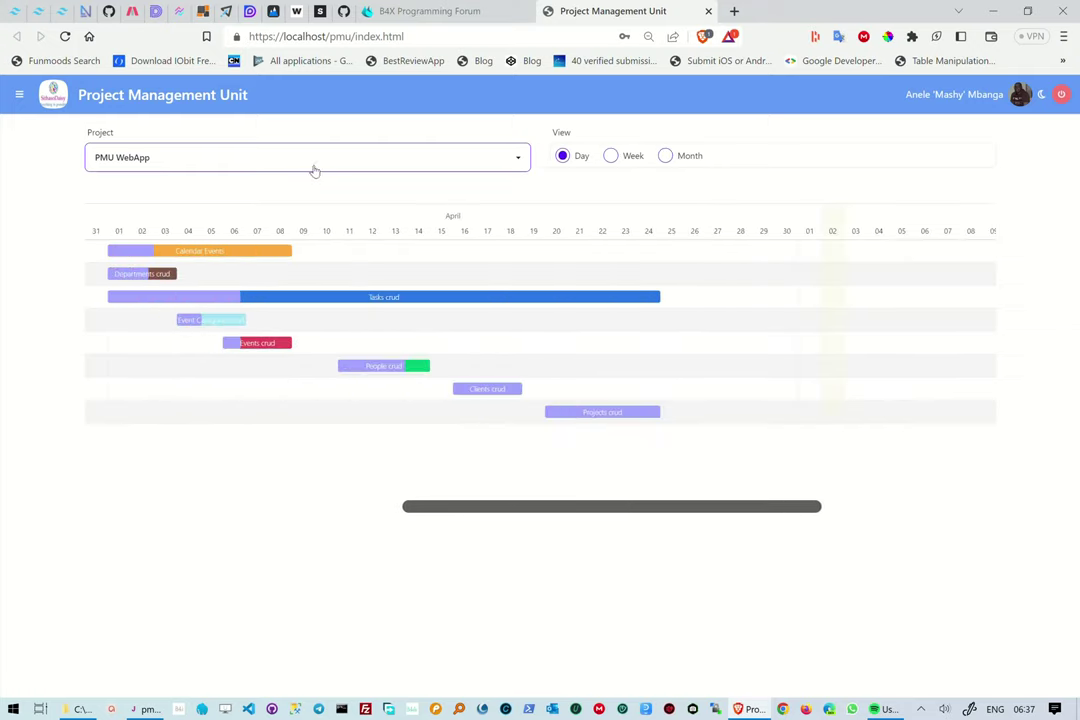
# List the PMU WebApp project's tasks and view the Calendar Events task's details, closing them without saving
pyautogui.click(19, 96)
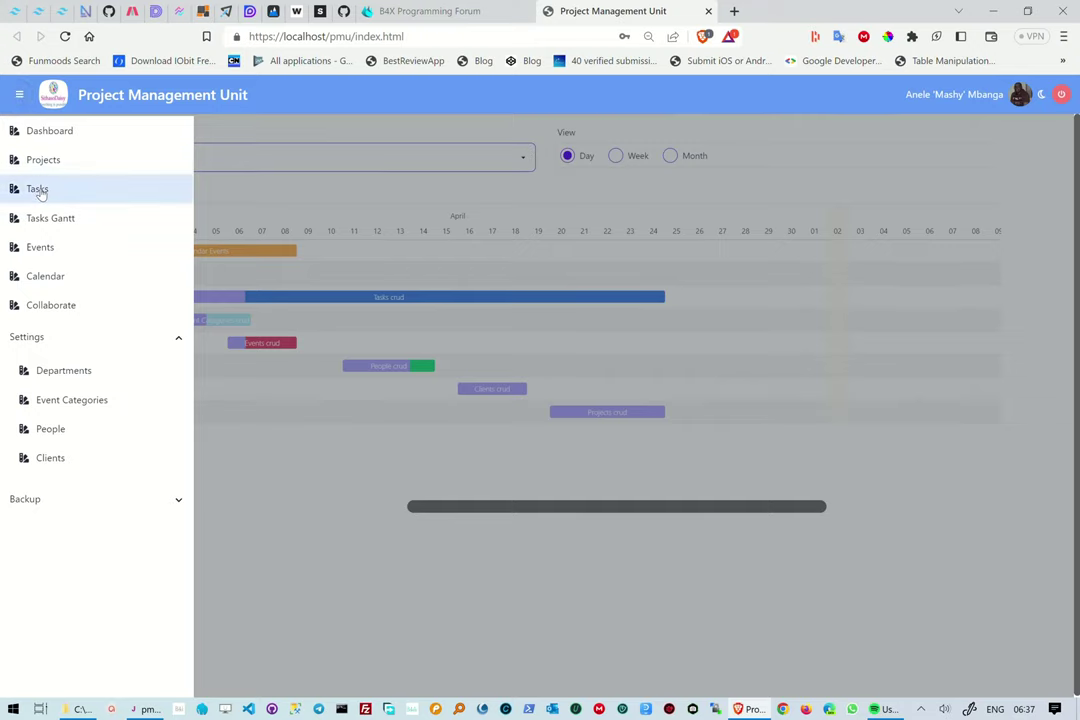
pyautogui.click(38, 190)
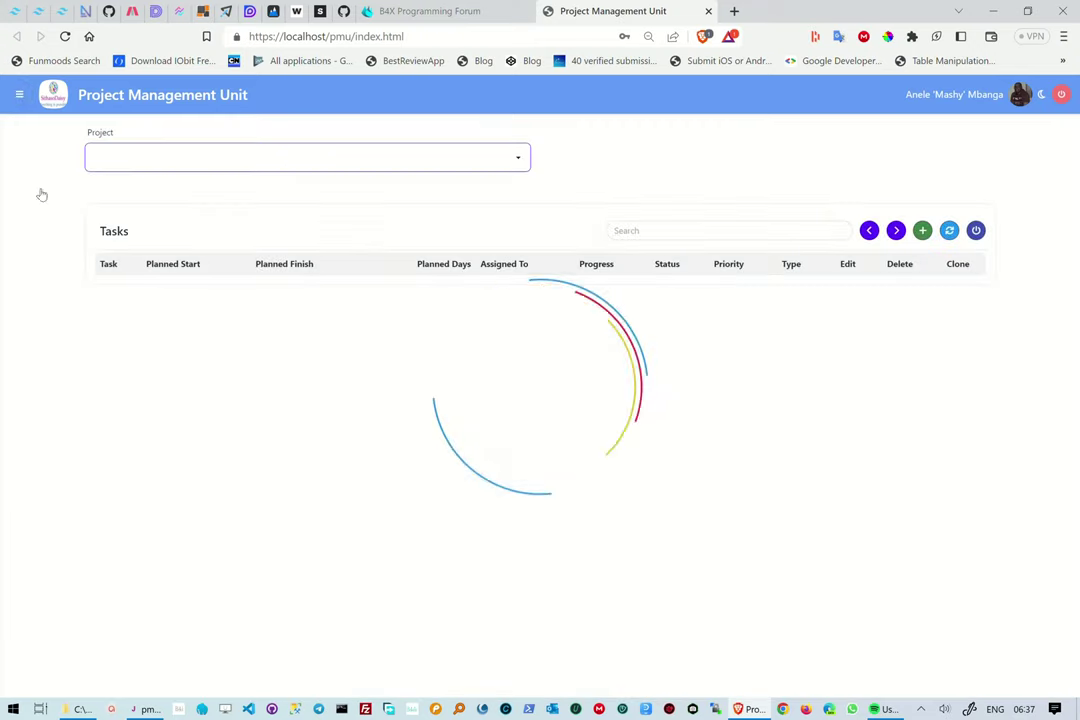
pyautogui.click(519, 168)
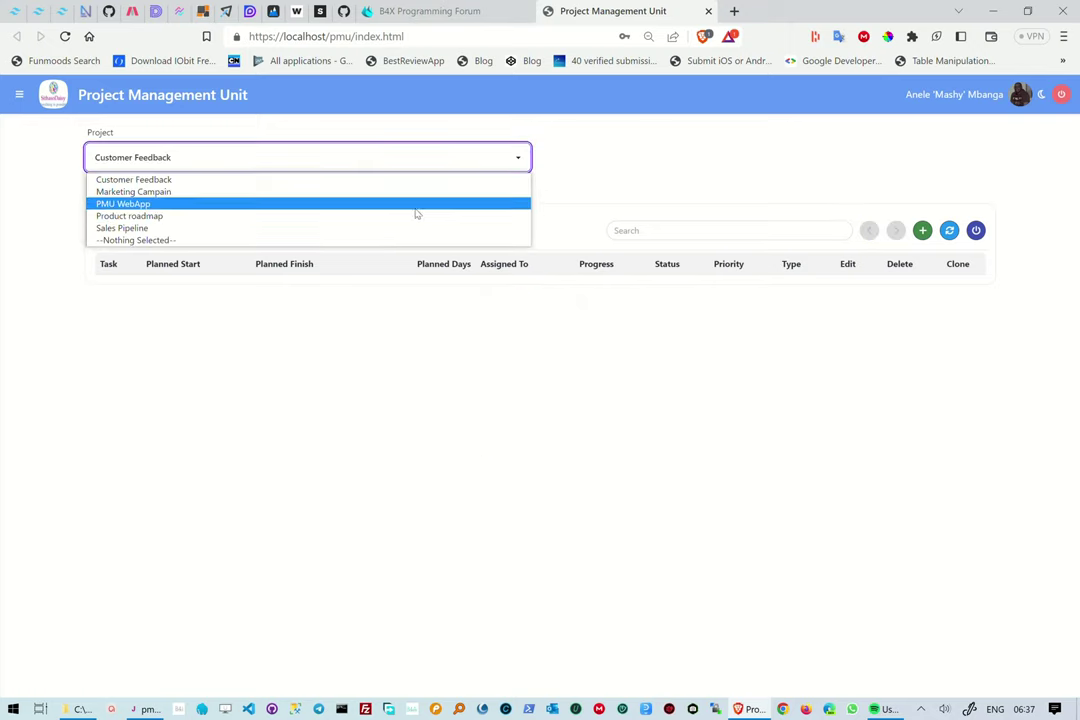
pyautogui.click(395, 208)
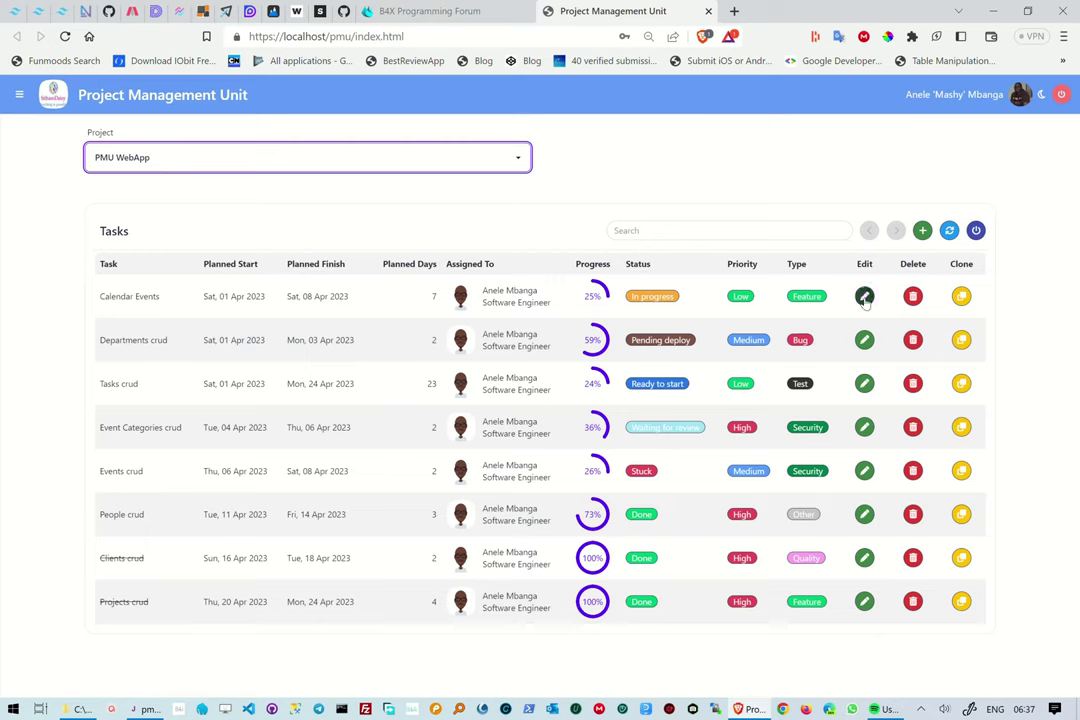
pyautogui.click(864, 298)
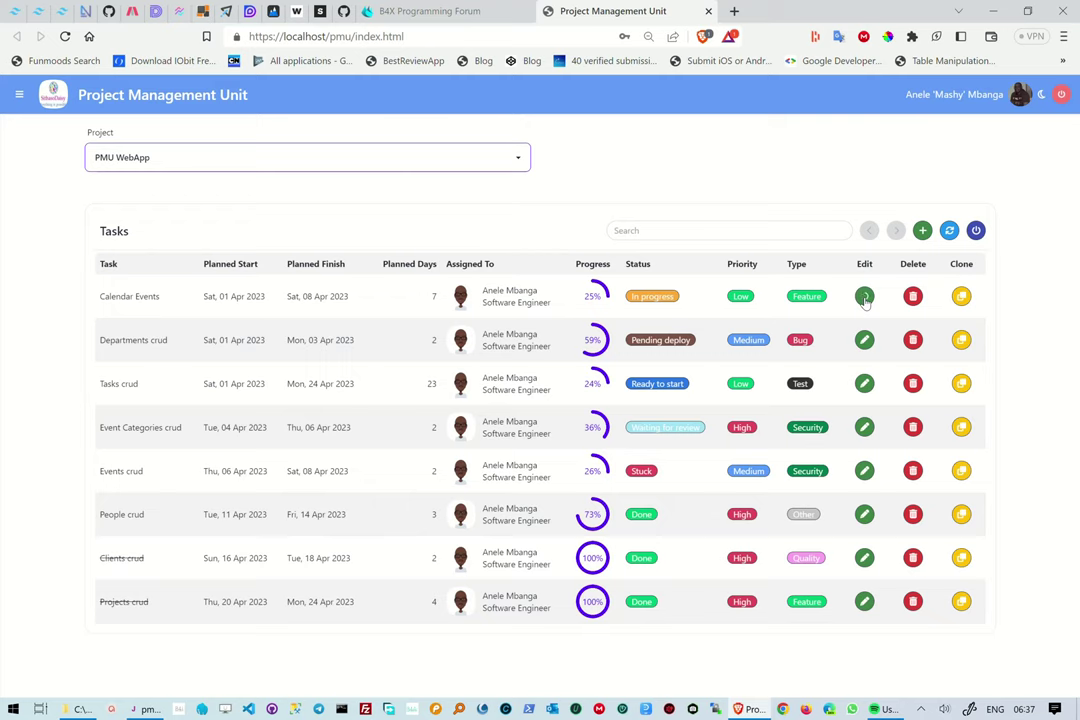
pyautogui.click(865, 298)
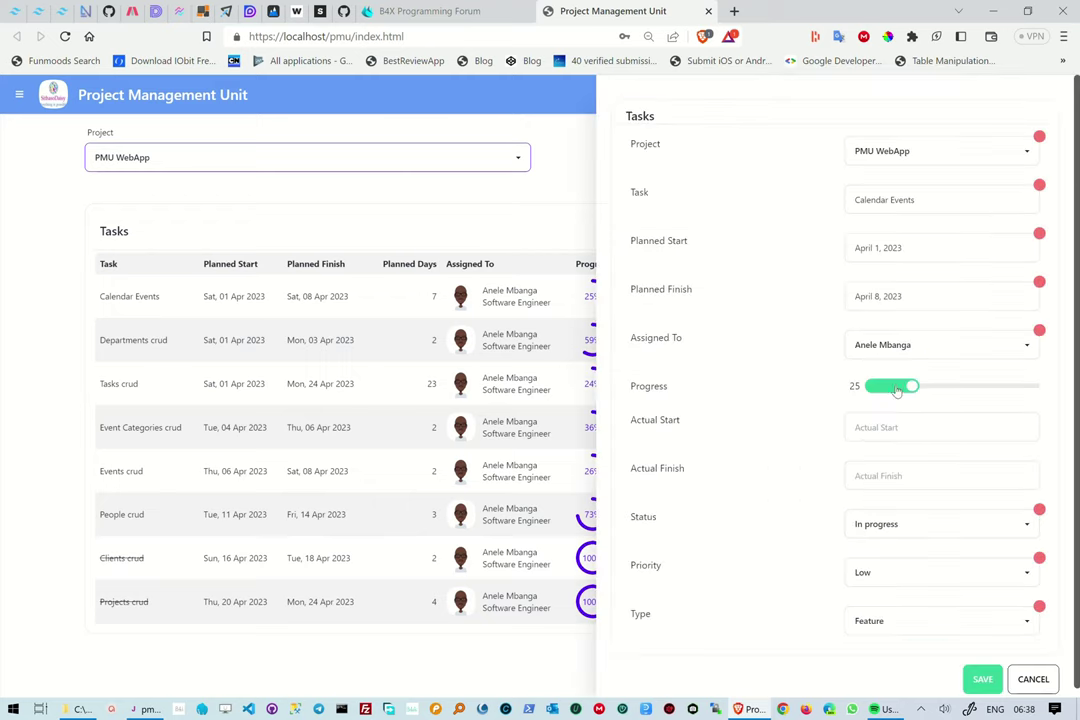
pyautogui.click(1033, 680)
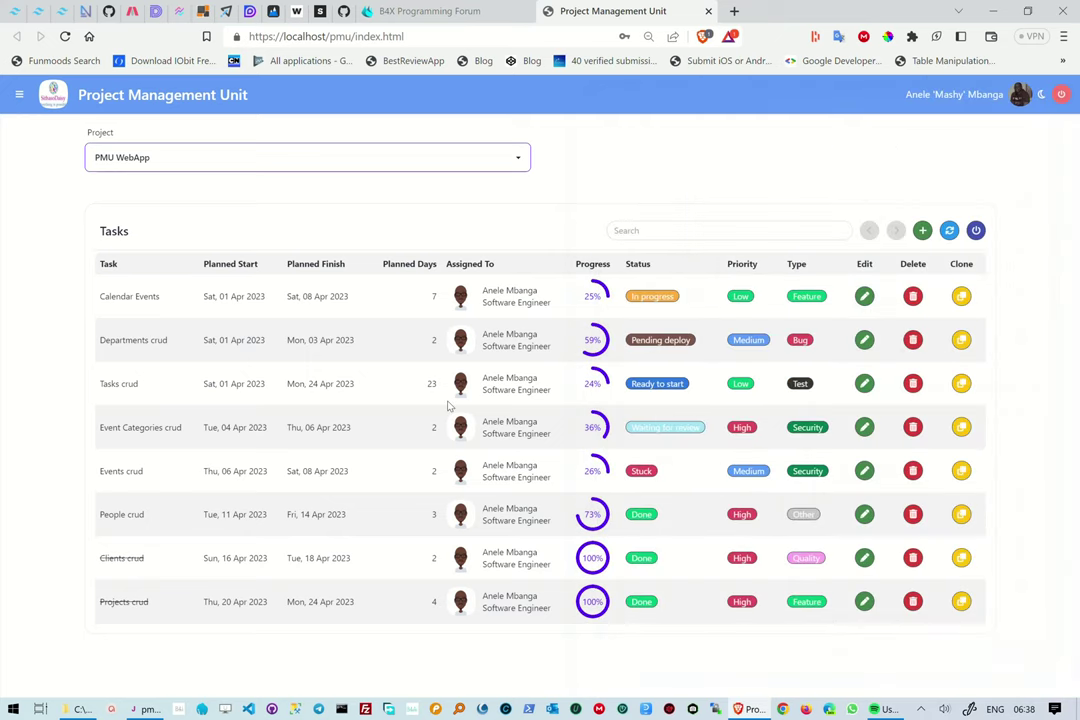
# Show the Projects list and view the Customer Feedback project's details, closing them without saving
pyautogui.click(19, 96)
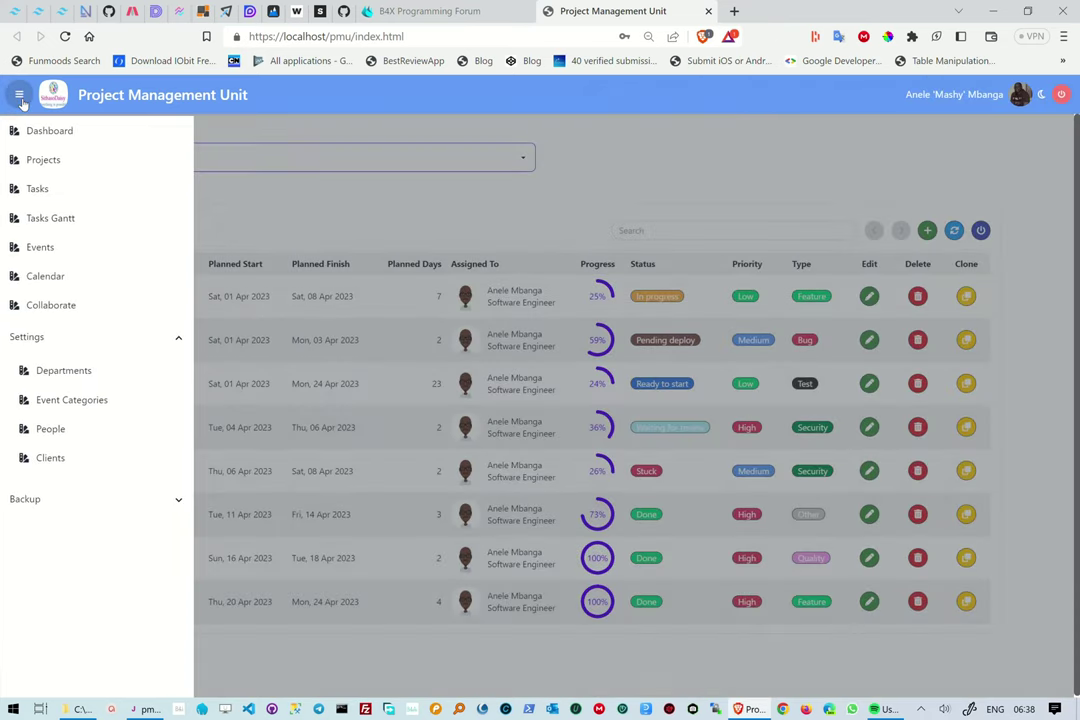
pyautogui.click(44, 162)
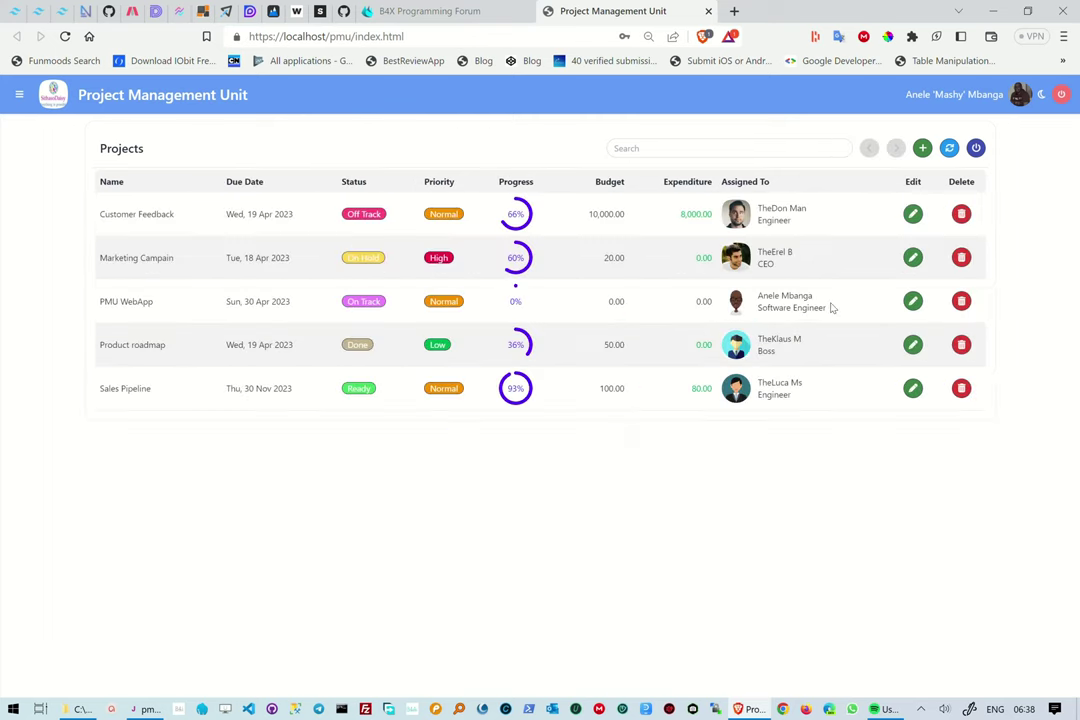
pyautogui.click(919, 219)
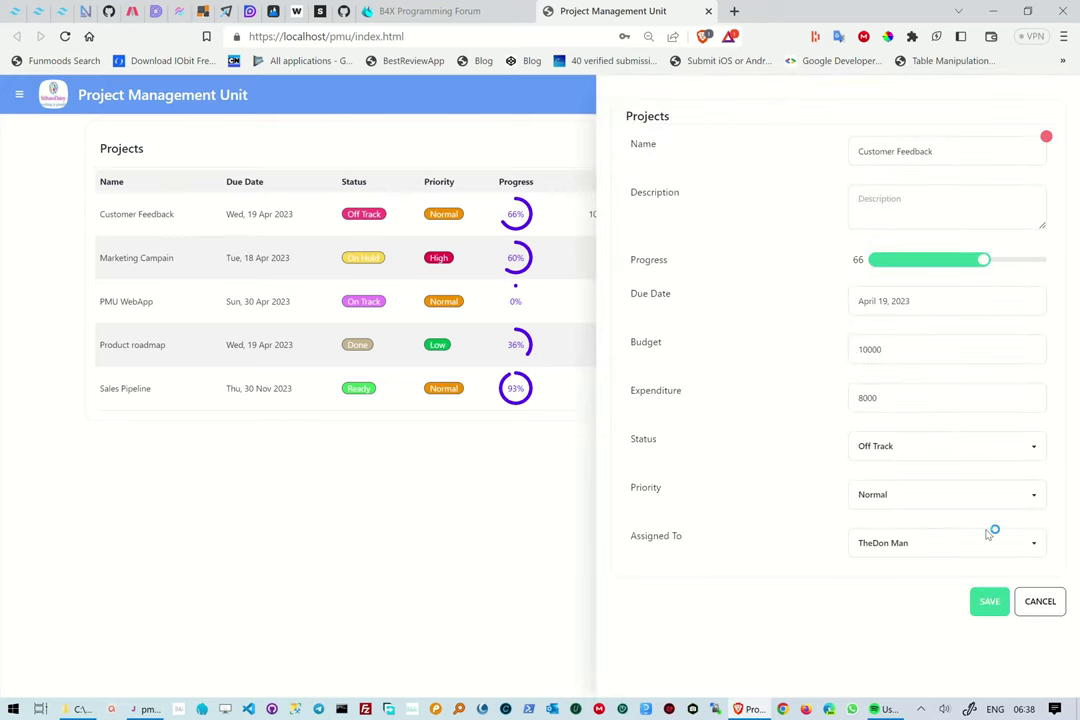
pyautogui.click(1038, 607)
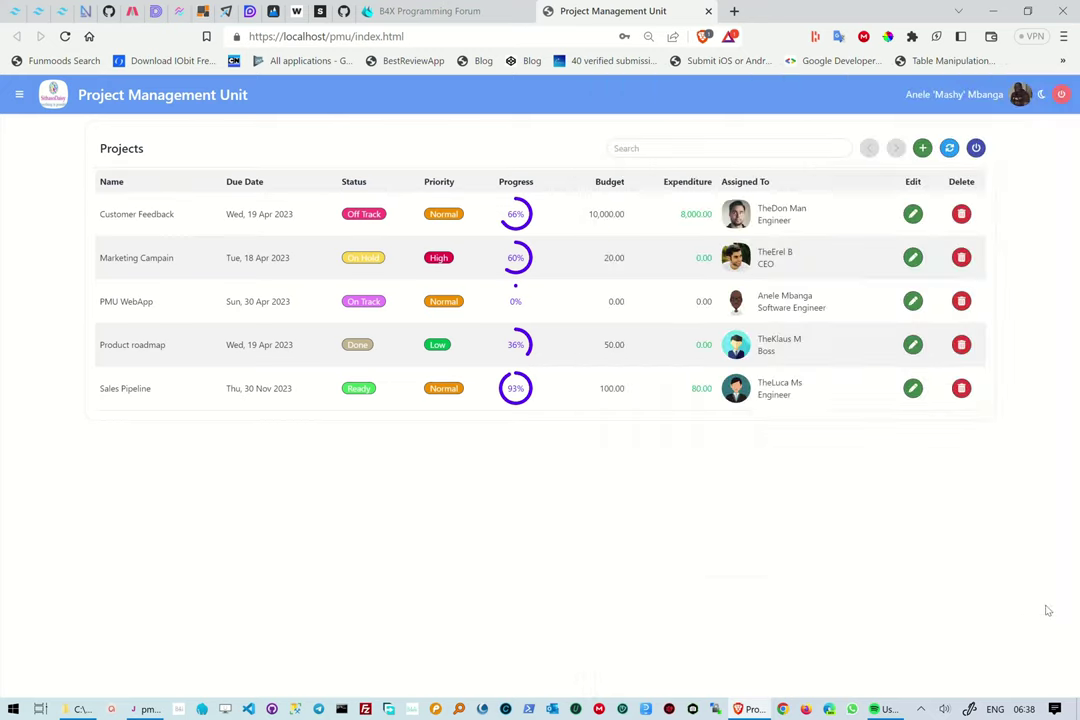
# Show the Dashboard with its gauges and charts, and sign out of the web app
pyautogui.click(20, 96)
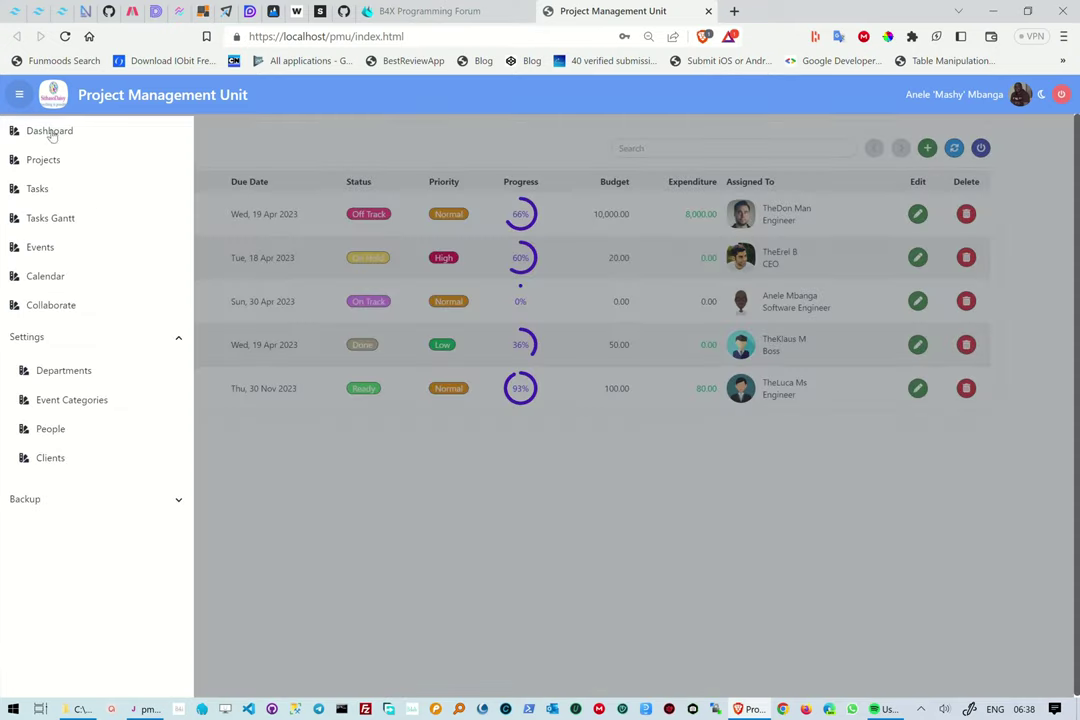
pyautogui.click(52, 133)
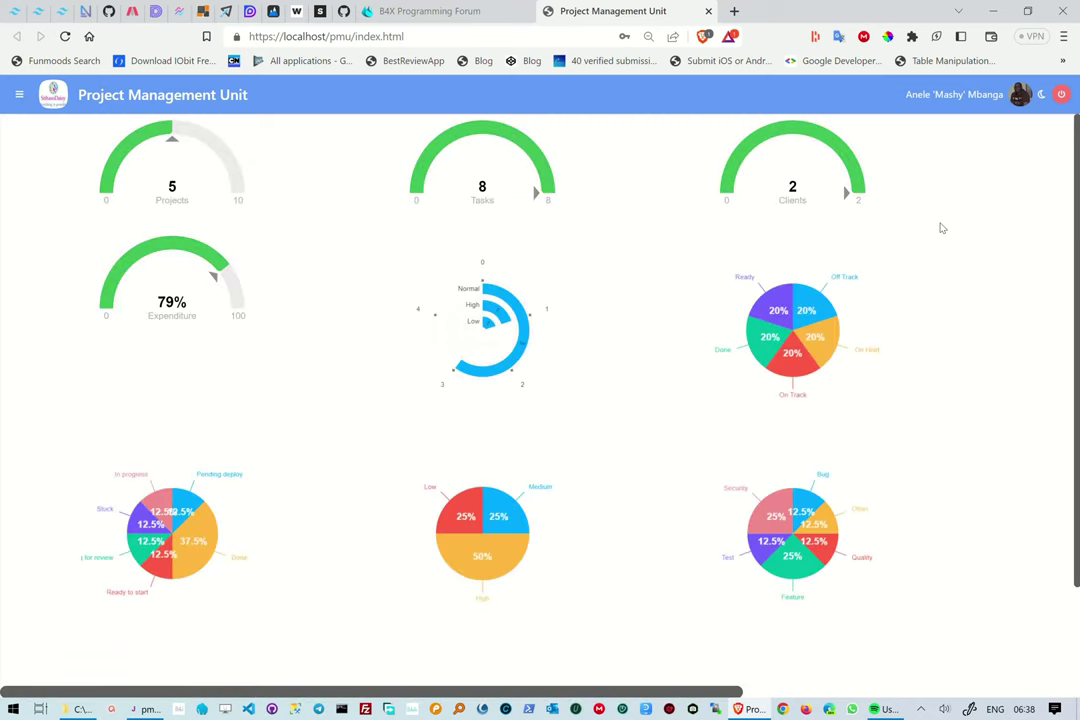
pyautogui.click(1061, 95)
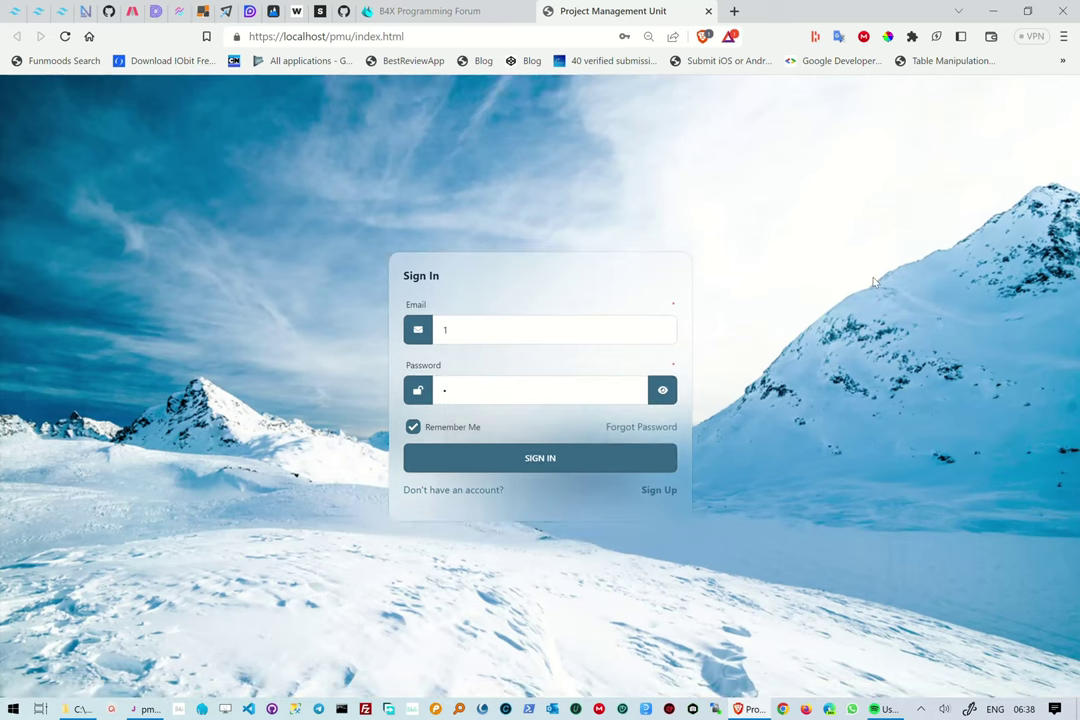
# View the password reset page and the Sign Up page, returning to the Sign In page after each
pyautogui.click(646, 427)
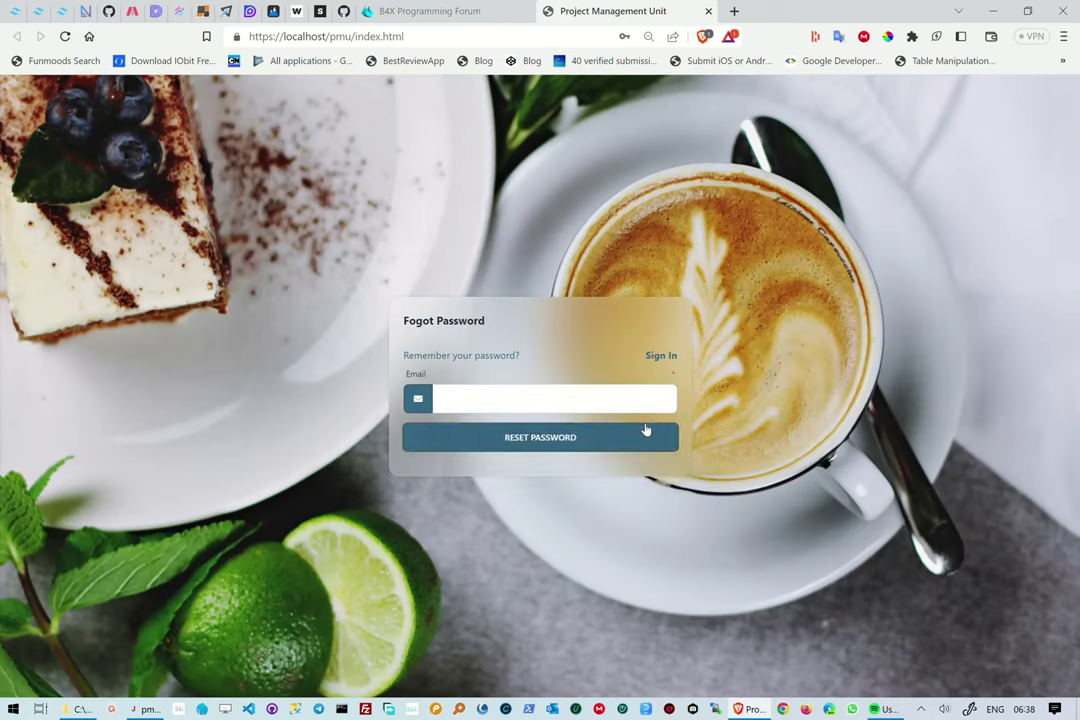
pyautogui.click(659, 356)
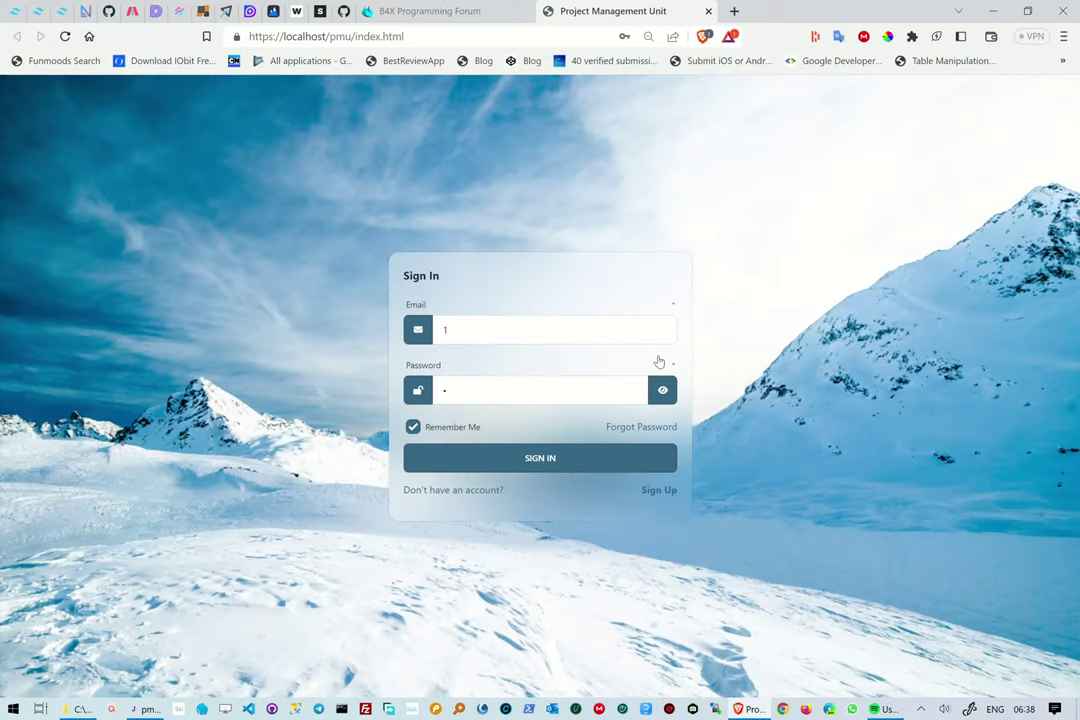
pyautogui.click(659, 491)
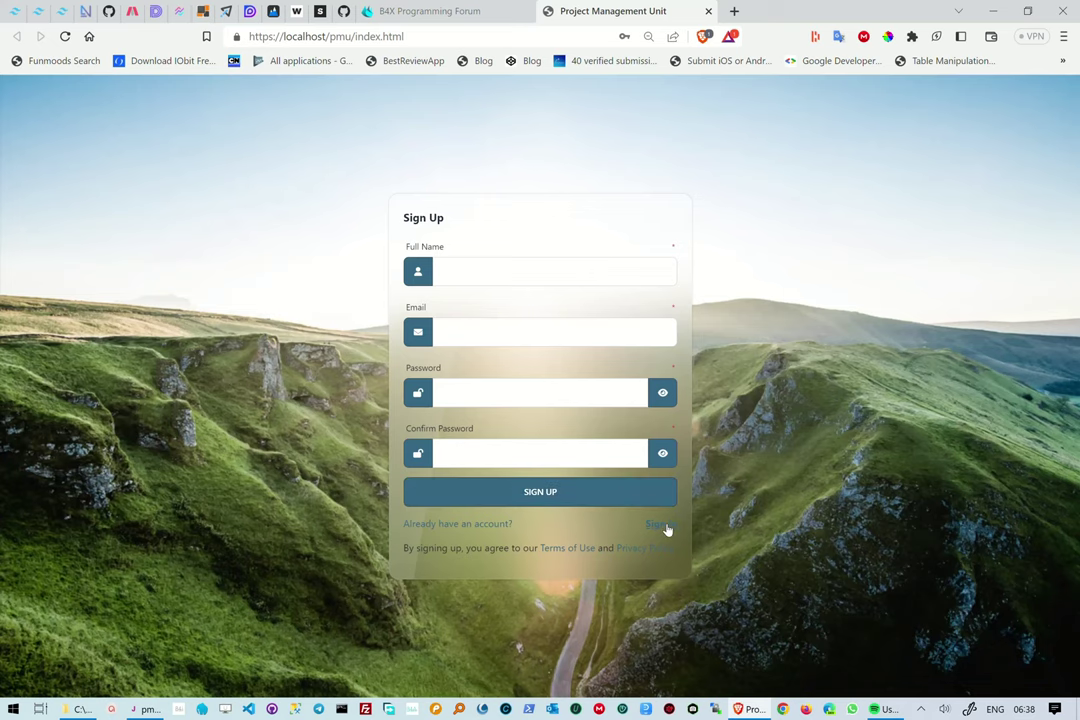
pyautogui.click(667, 529)
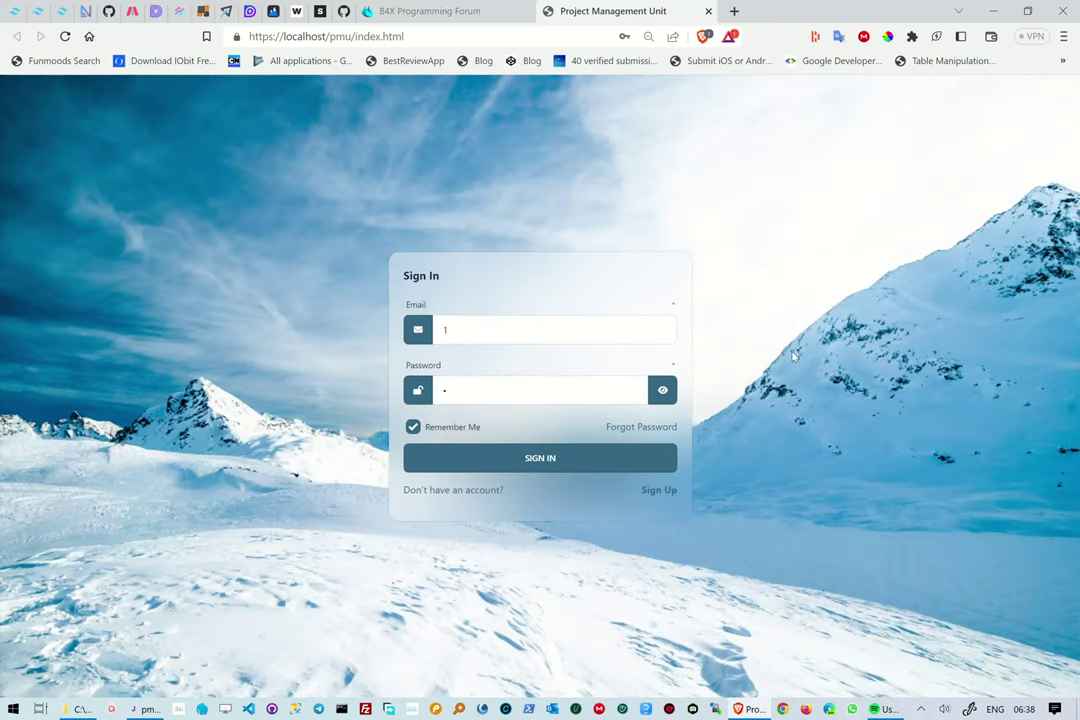
pyautogui.click(920, 709)
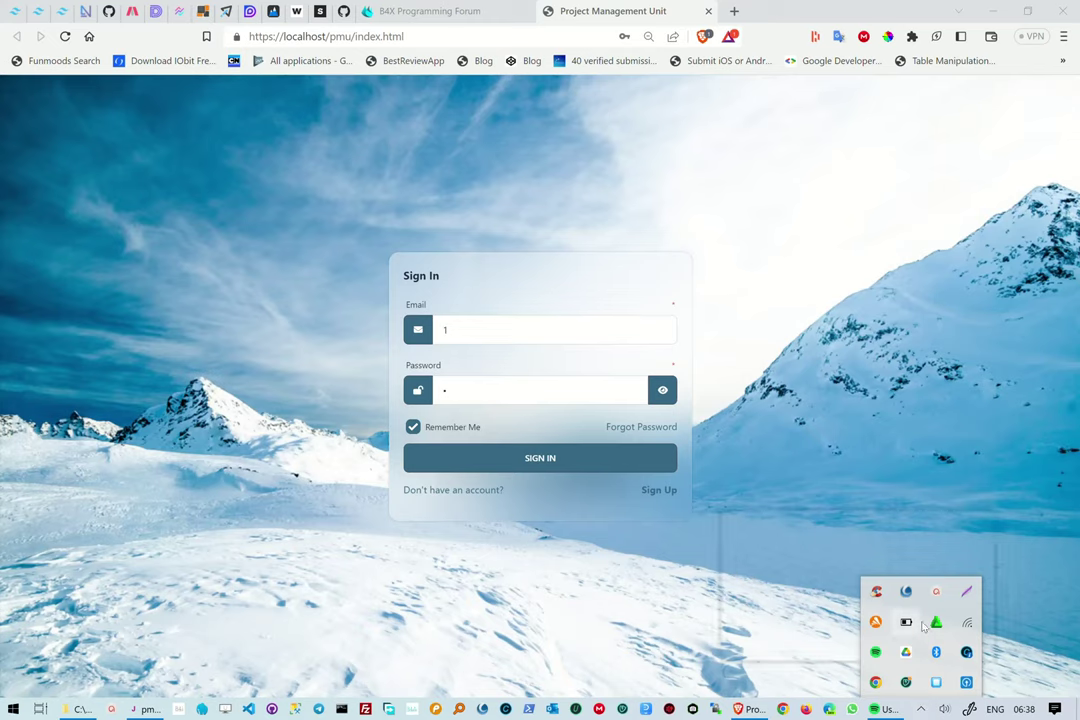